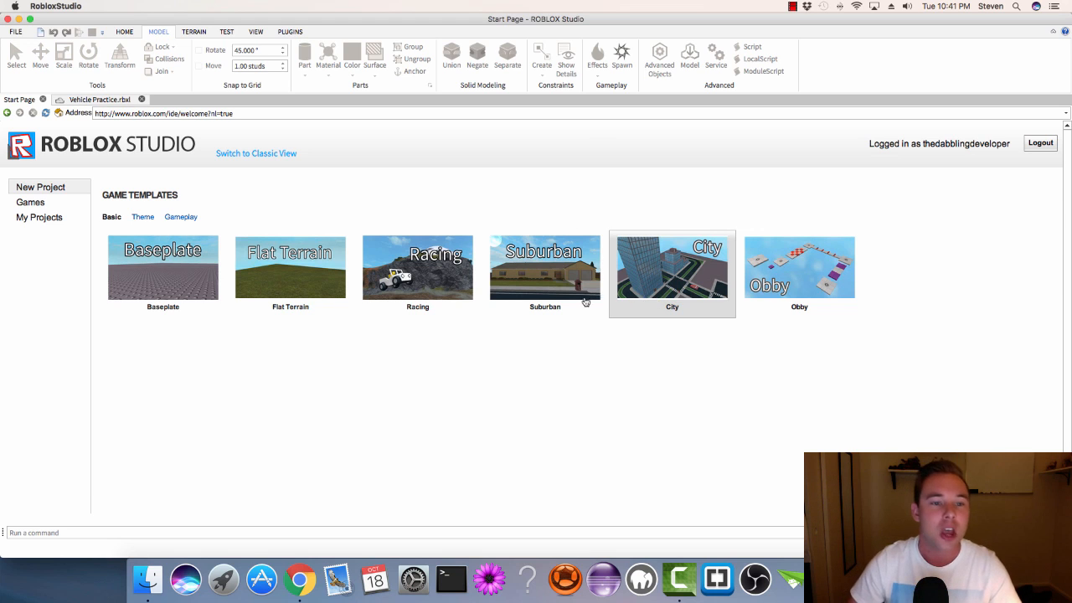
- Create a new project from the Flat Terrain template and insert a block part on the terrain
left_click(281, 278)
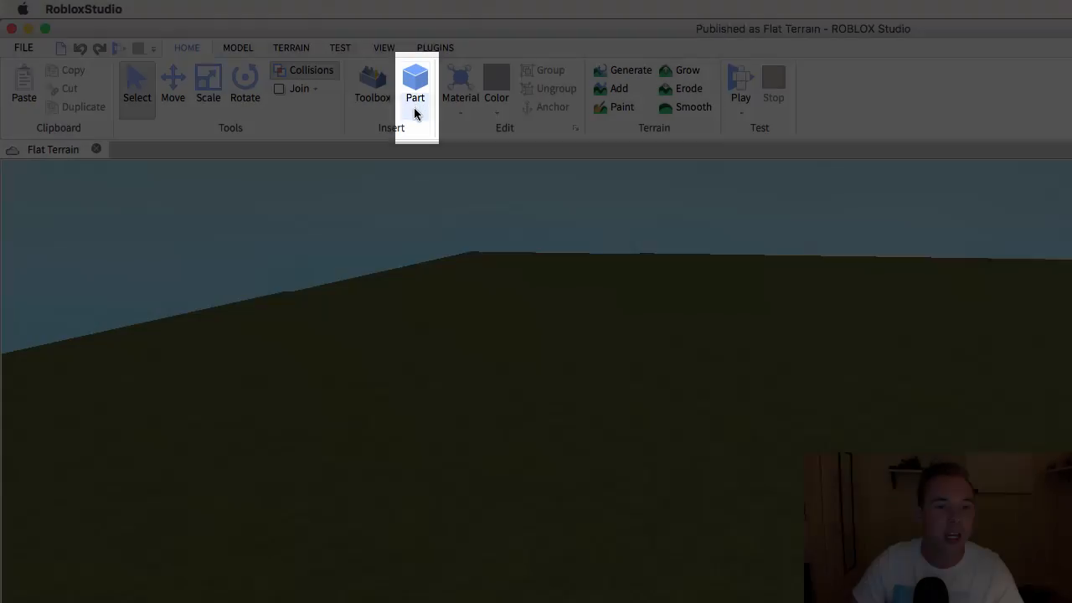
left_click(415, 110)
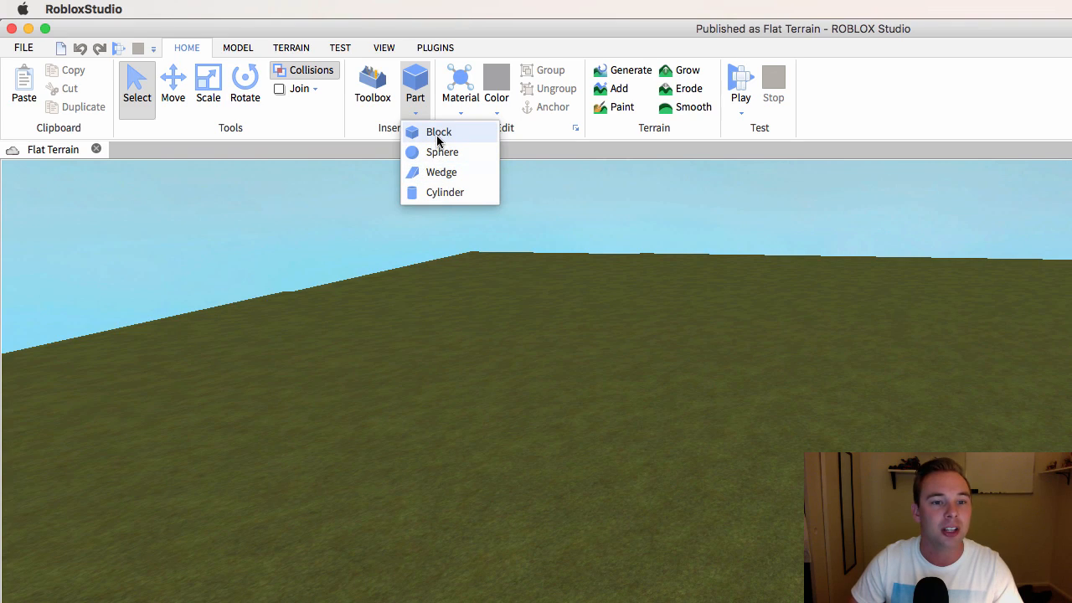
left_click(437, 133)
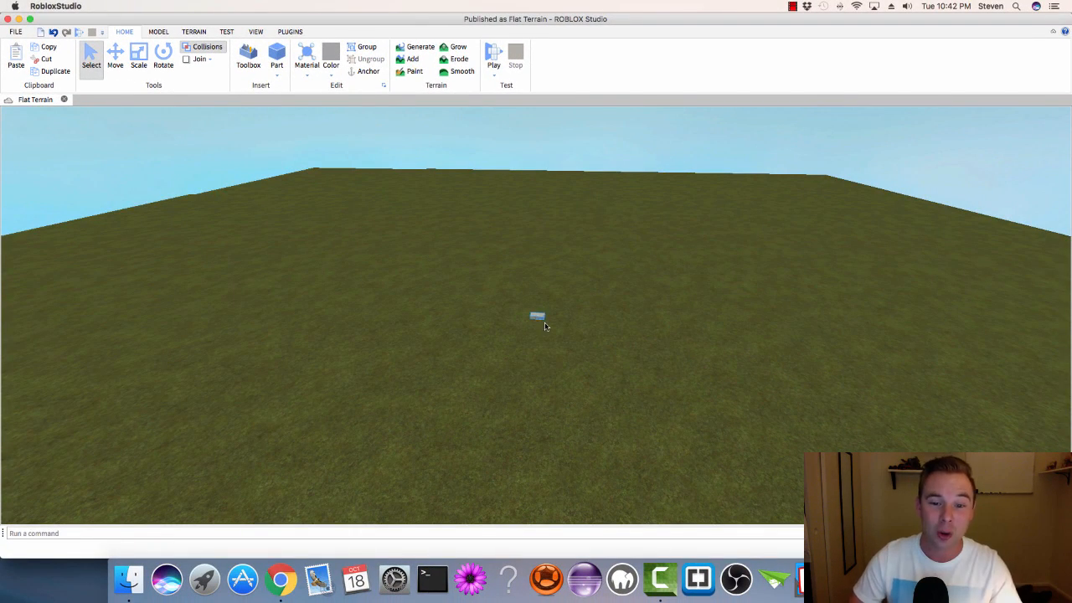
key("f")
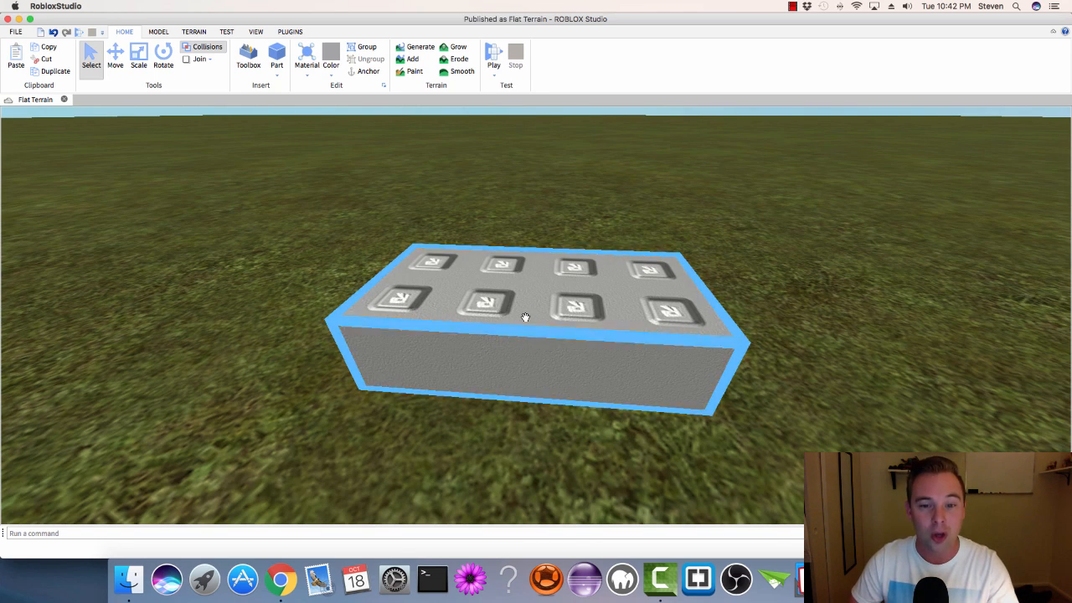
scroll(525, 318, "down", 6)
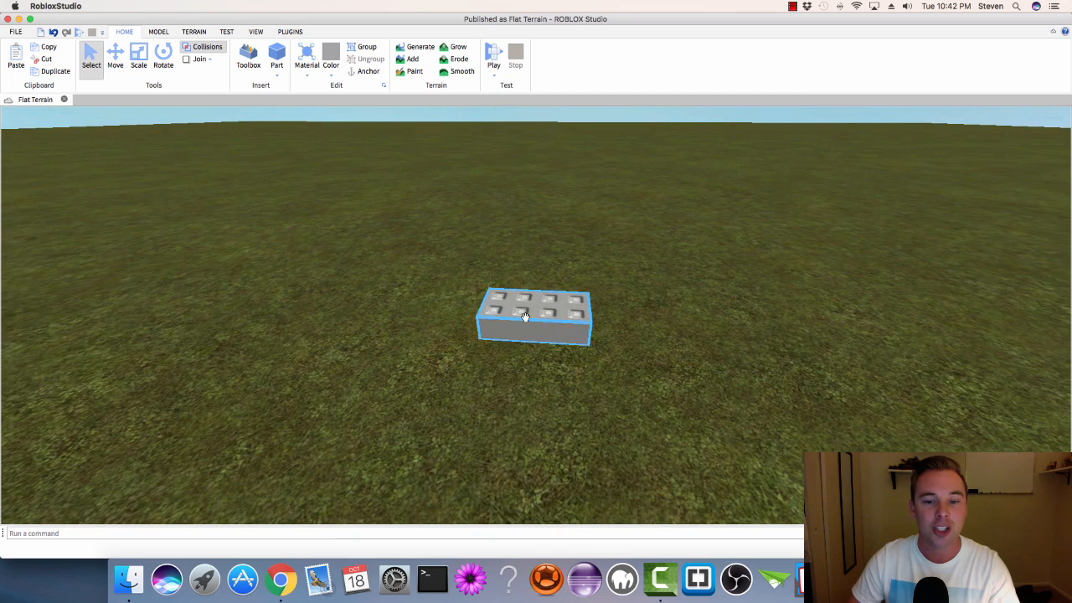
- Scale the block into a flat rectangular base about 11 studs long and 4 studs wide
left_click(139, 60)
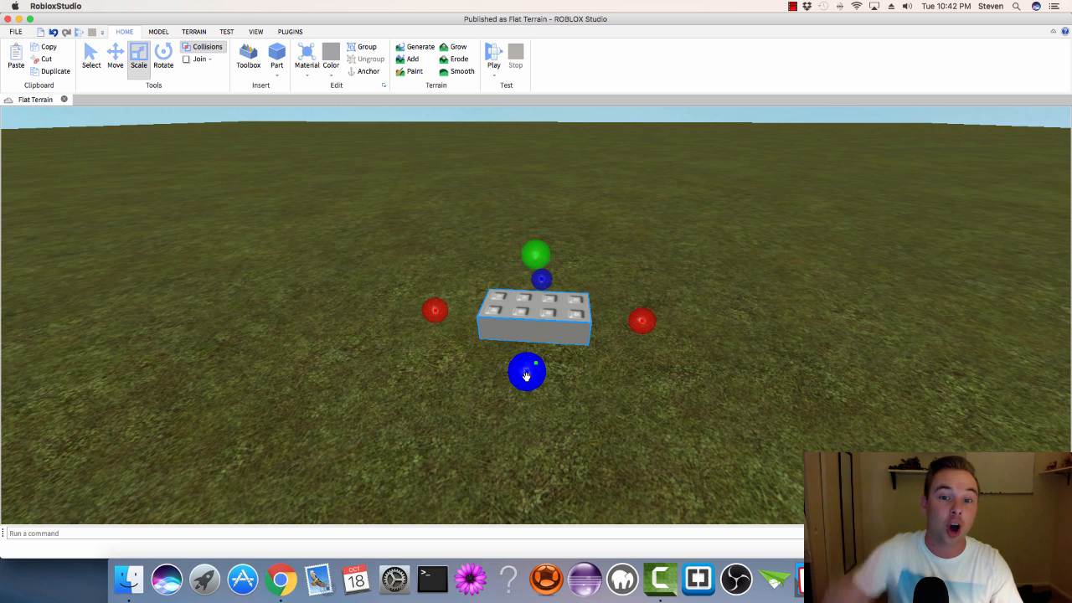
left_click_drag(433, 315, 269, 314)
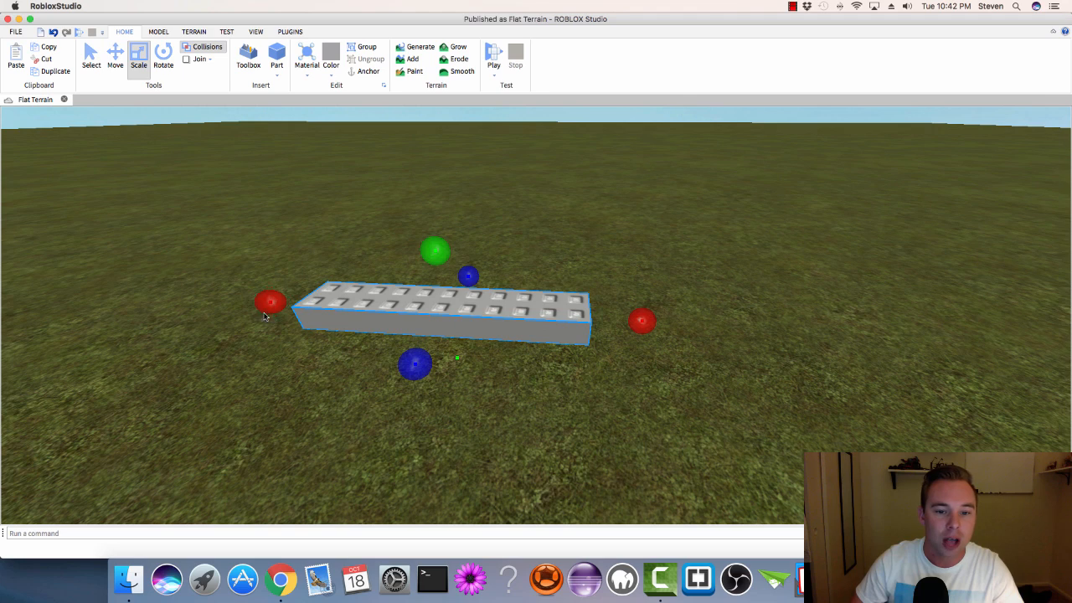
scroll(427, 367, "down", 10)
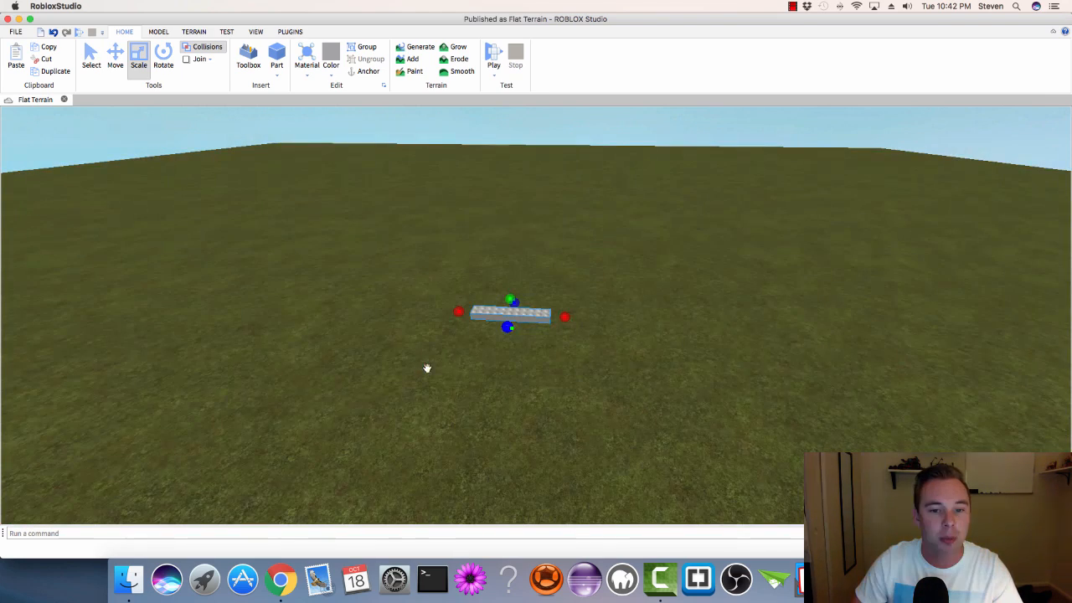
left_click(508, 318)
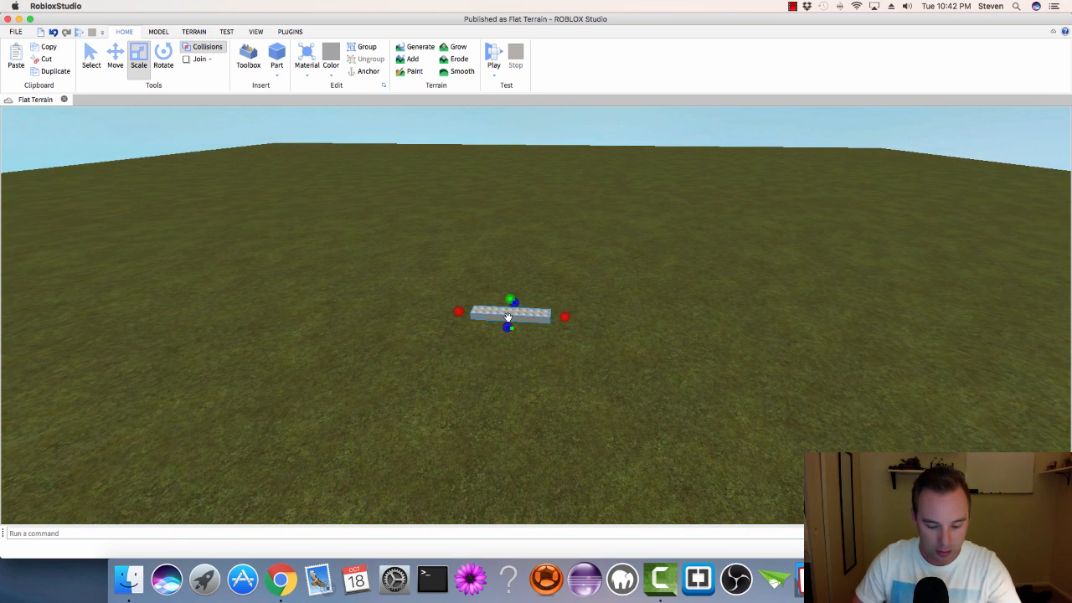
key("f")
scroll(529, 377, "down", 3)
mouse_move(531, 338)
left_mouse_down()
mouse_move(527, 387)
mouse_move(532, 339)
mouse_move(529, 354)
left_mouse_up()
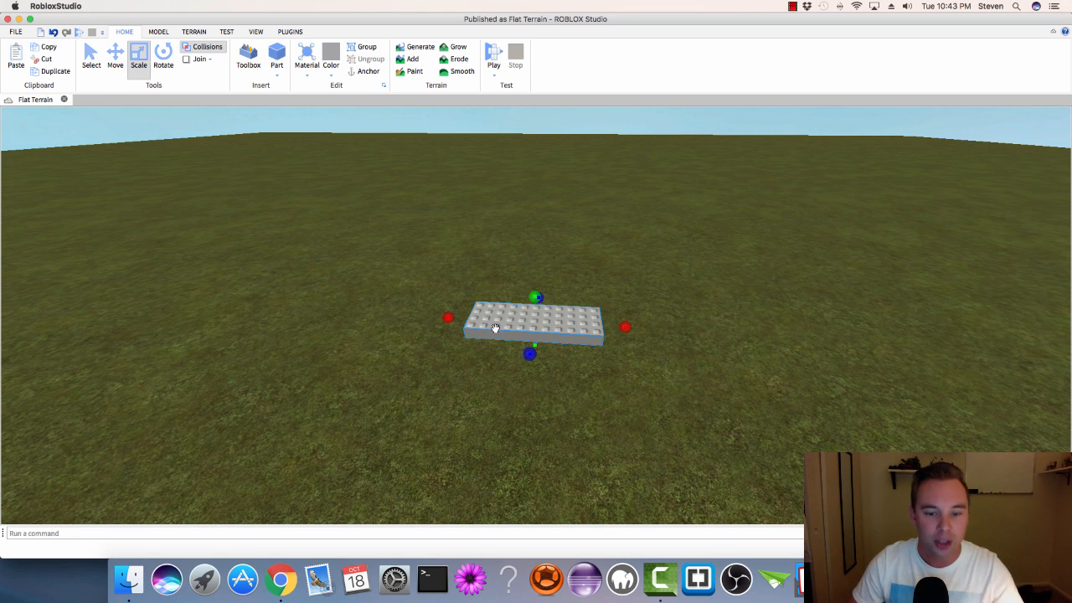
scroll(495, 329, "up", 3)
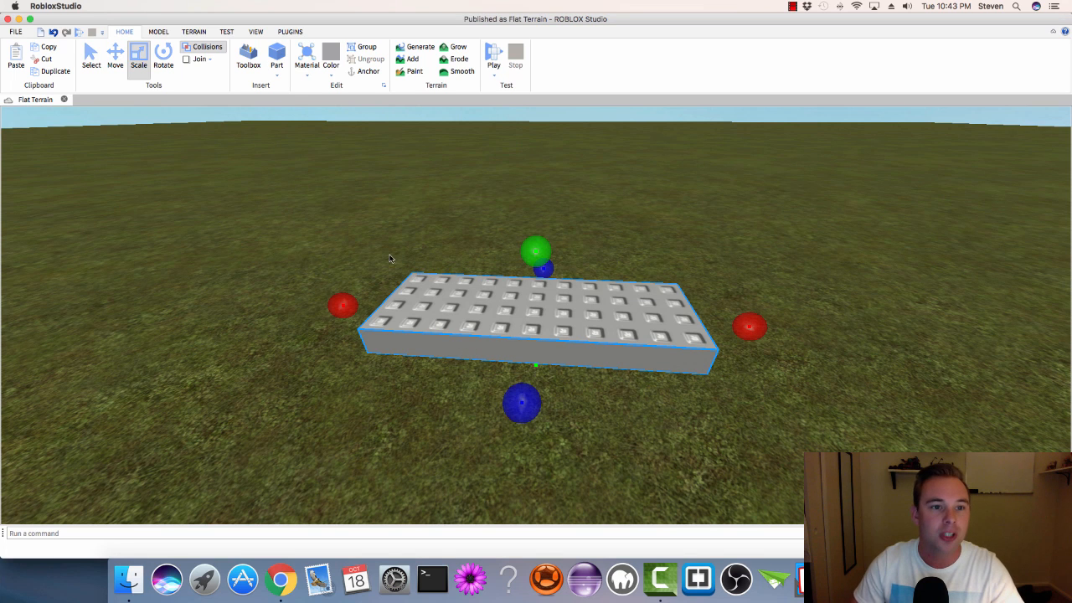
- Insert a cylinder part and place it on the ground beyond one short end of the block
left_click(276, 73)
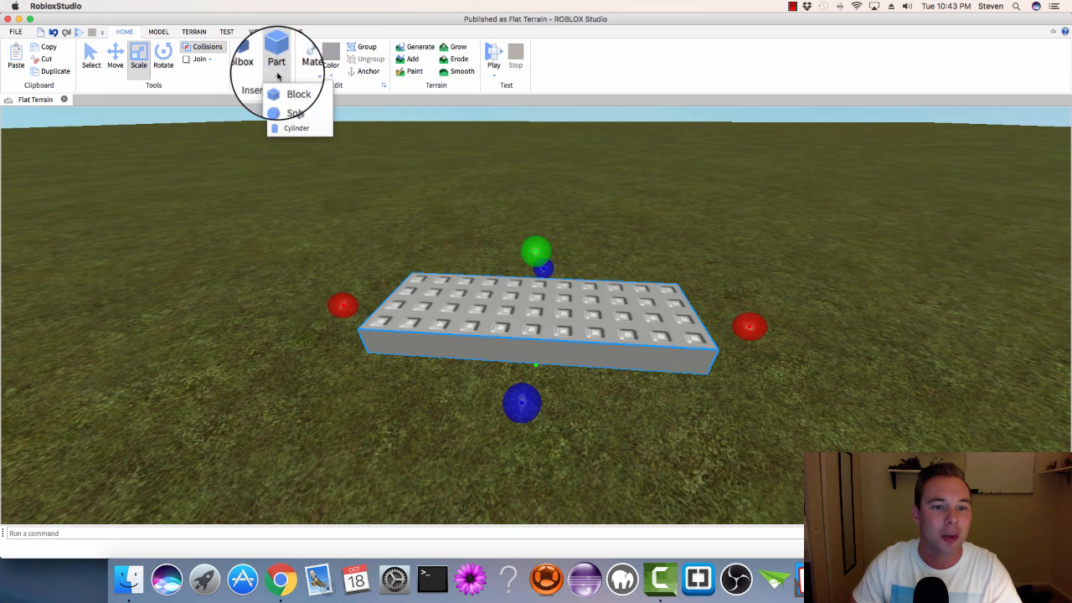
left_click(283, 114)
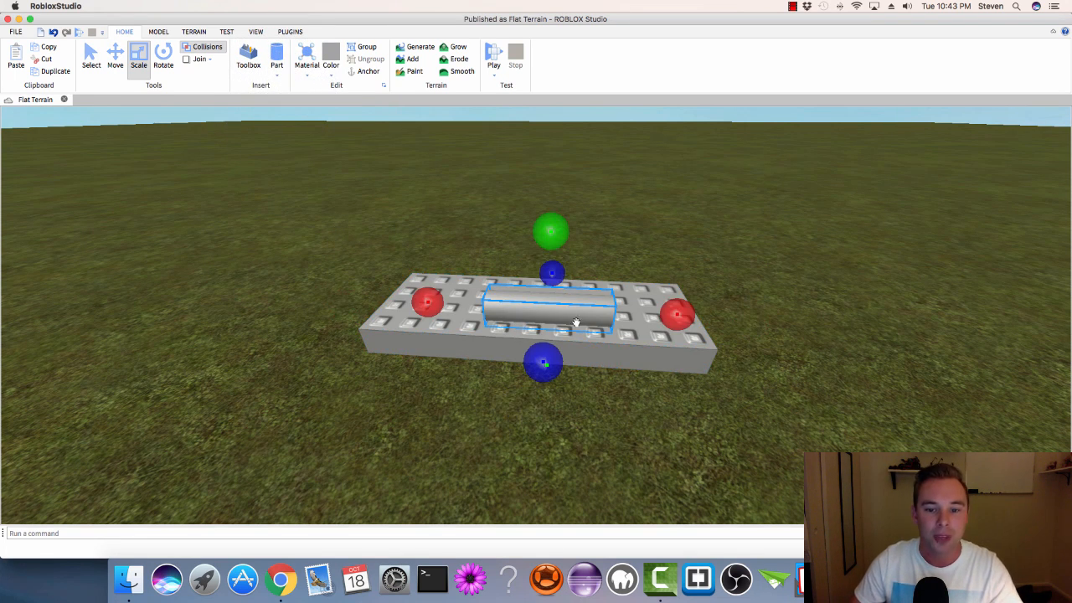
left_click_drag(576, 322, 263, 303)
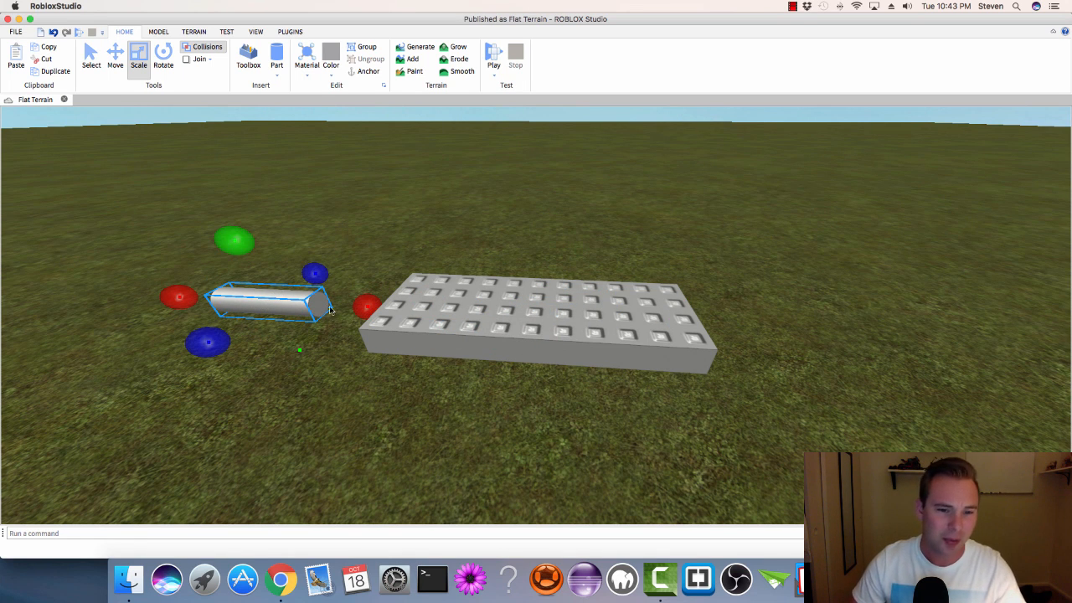
- Scale the cylinder into a short wheel with a larger diameter and place it closer to the block's end
left_click_drag(361, 310, 302, 305)
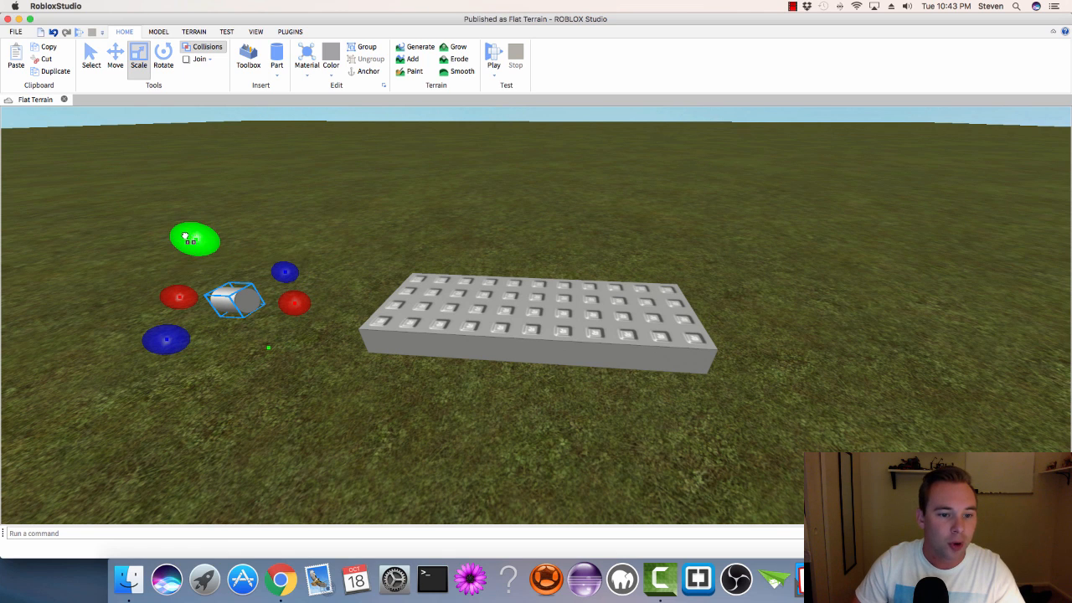
left_click_drag(185, 238, 177, 213)
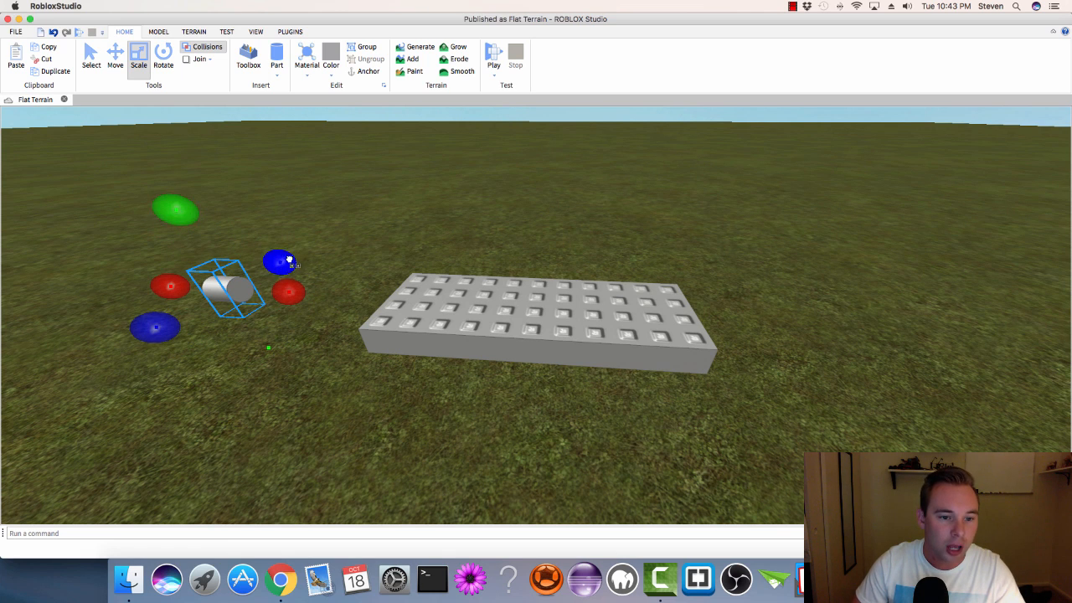
left_click_drag(290, 260, 298, 254)
left_click_drag(235, 294, 296, 363)
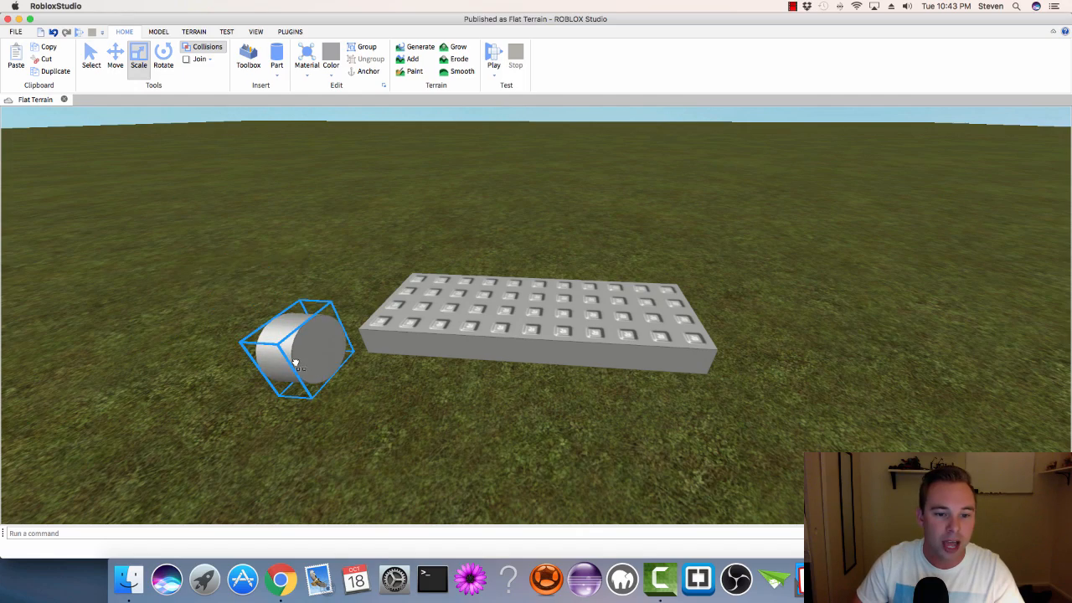
right_click_drag(297, 415, 294, 414)
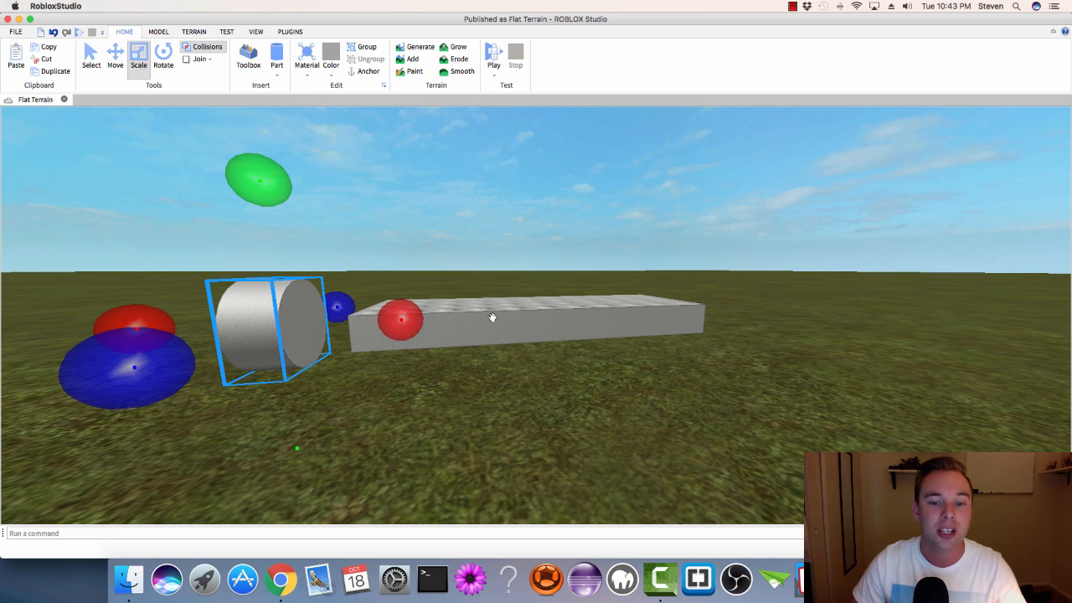
right_click_drag(495, 343, 494, 343)
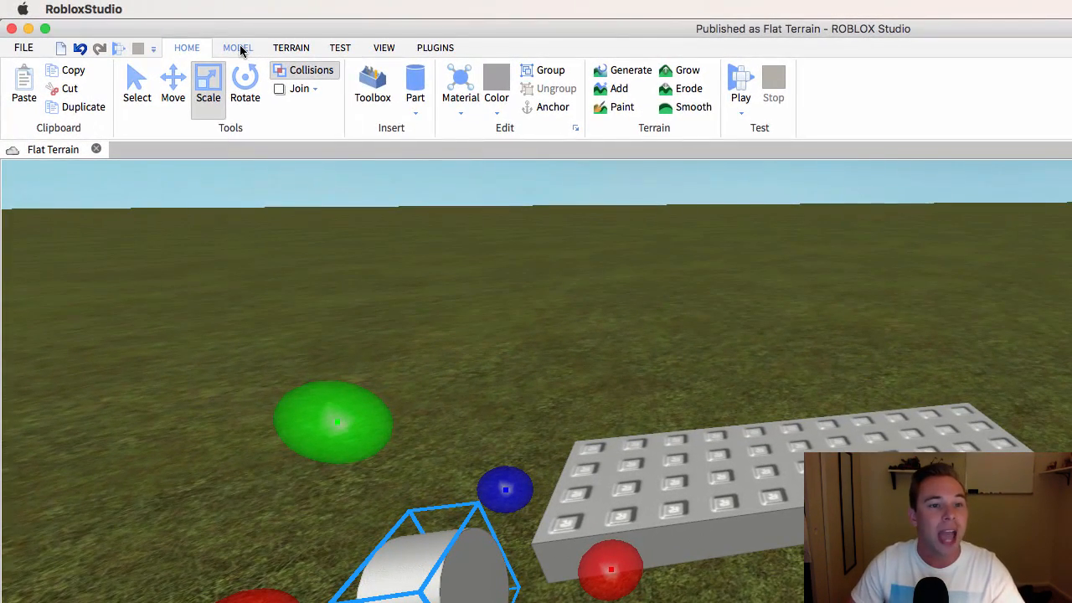
- Apply a Hinge surface to the cylinder's flat round face and move the cylinder slightly away from the block
left_click(238, 47)
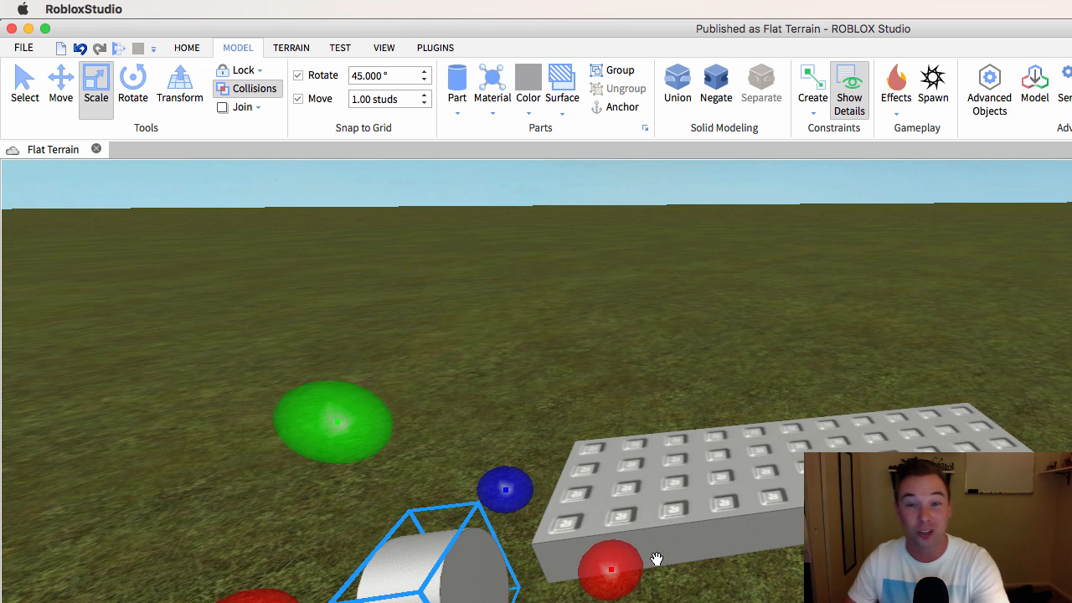
left_click(568, 116)
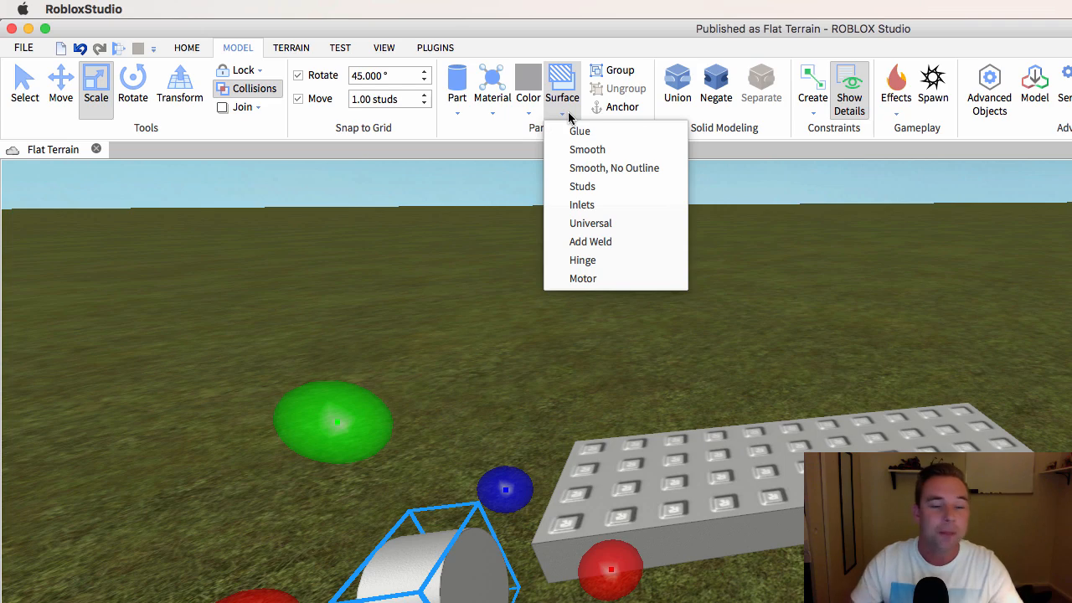
left_click(600, 259)
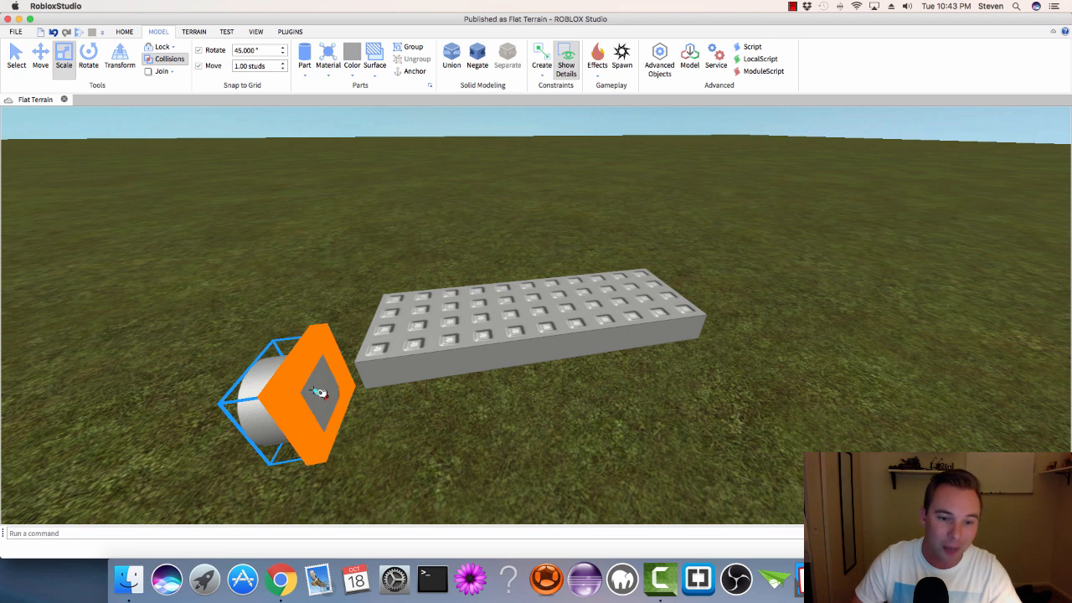
left_click(318, 395)
left_click_drag(287, 409, 341, 413)
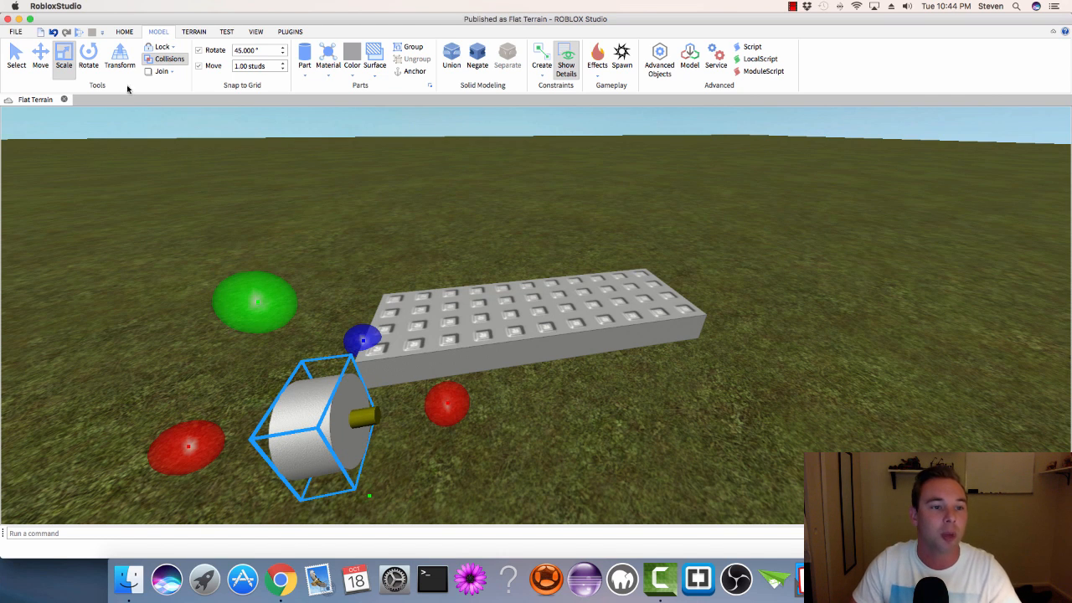
- Rotate the cylinder about its vertical axis so the hinge faces the block's long side, and move it beside that side
left_click(88, 57)
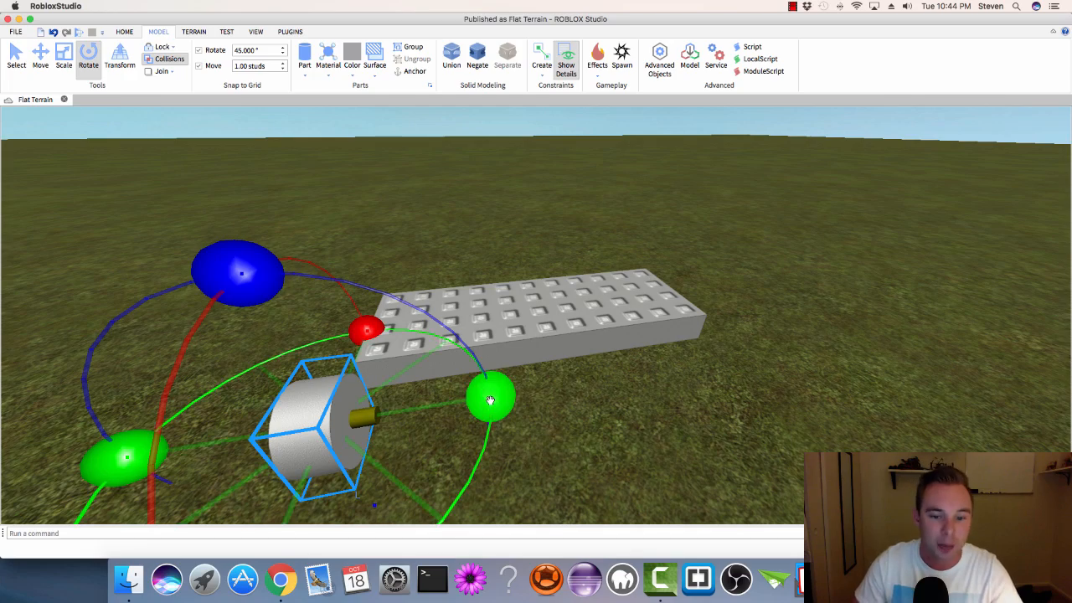
left_click_drag(490, 400, 366, 329)
right_click_drag(714, 374, 714, 375)
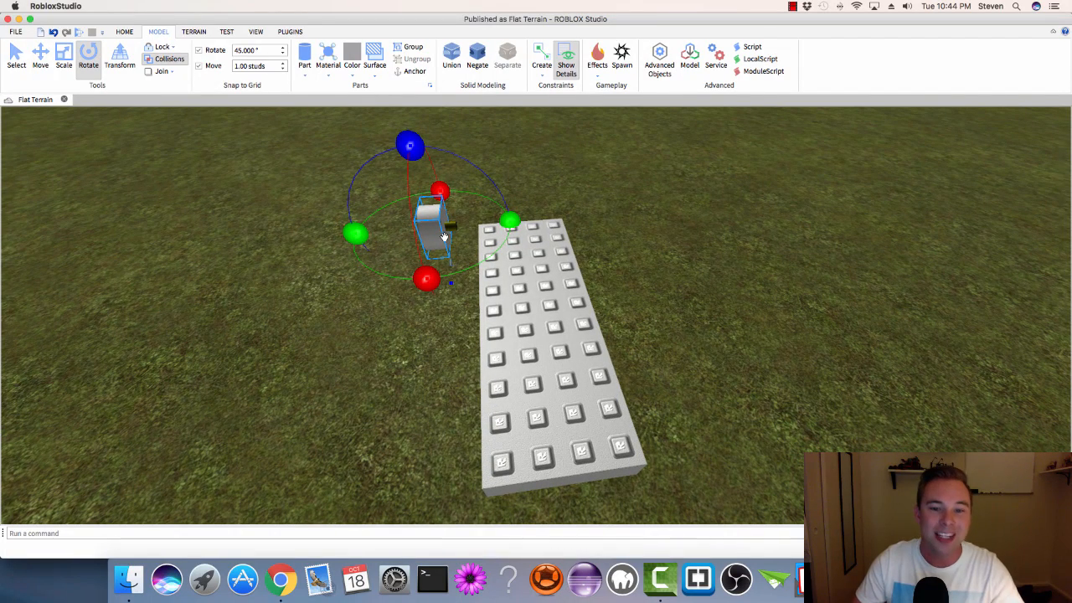
left_click(40, 56)
left_click_drag(435, 228, 457, 254)
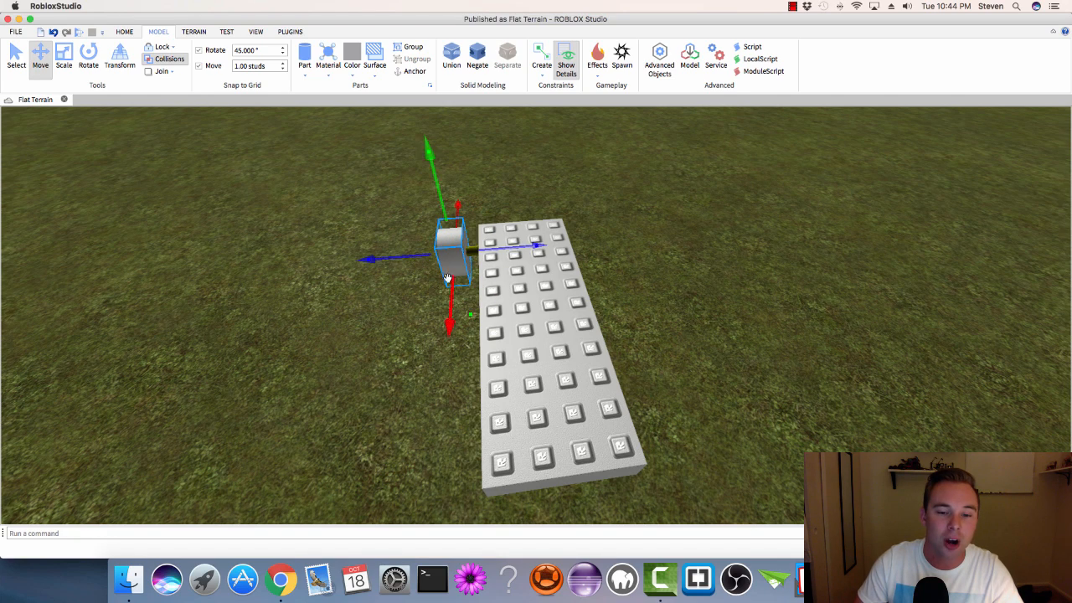
right_click_drag(456, 254, 428, 287)
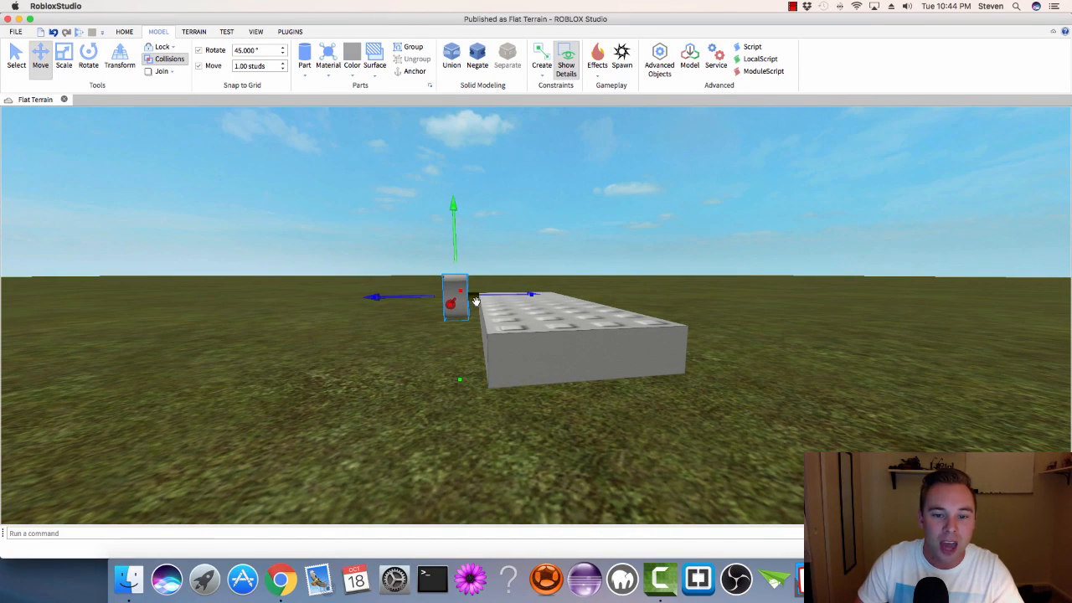
- Raise the block about 1 stud so its side lines up with the cylinder's hinge
left_click(533, 330)
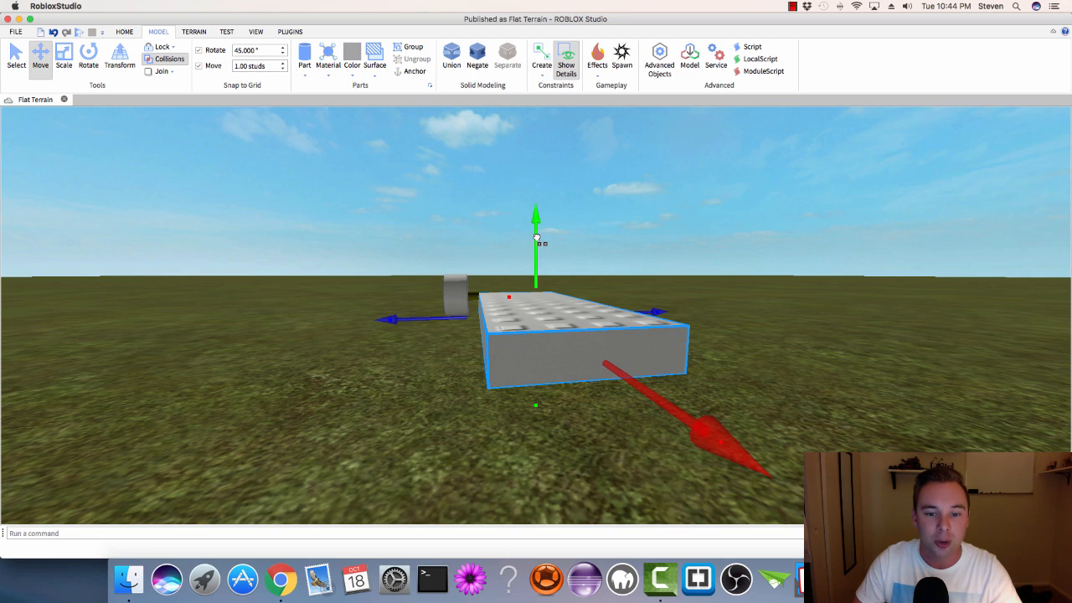
left_click_drag(537, 231, 537, 228)
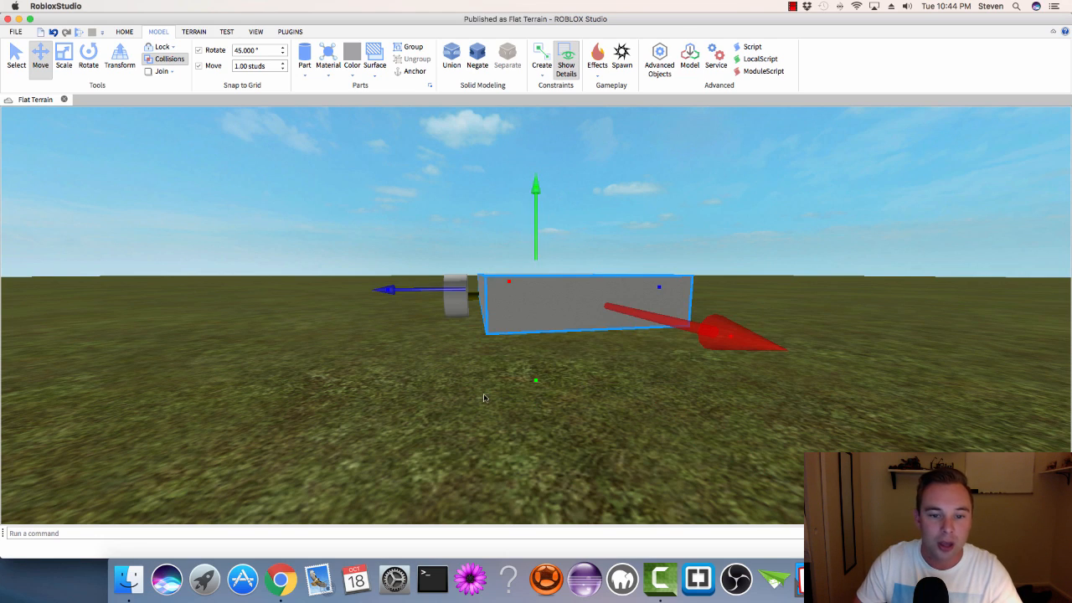
right_click_drag(452, 399, 452, 400)
- Scale the cylinder thicker on the side away from the block and increase its height
left_click(443, 285)
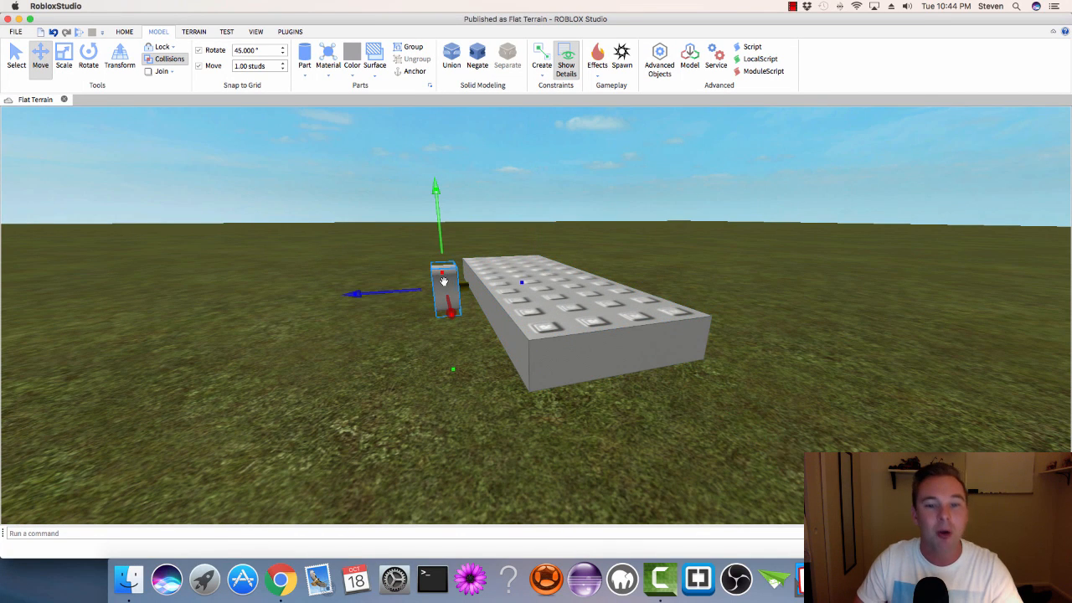
key("super+3")
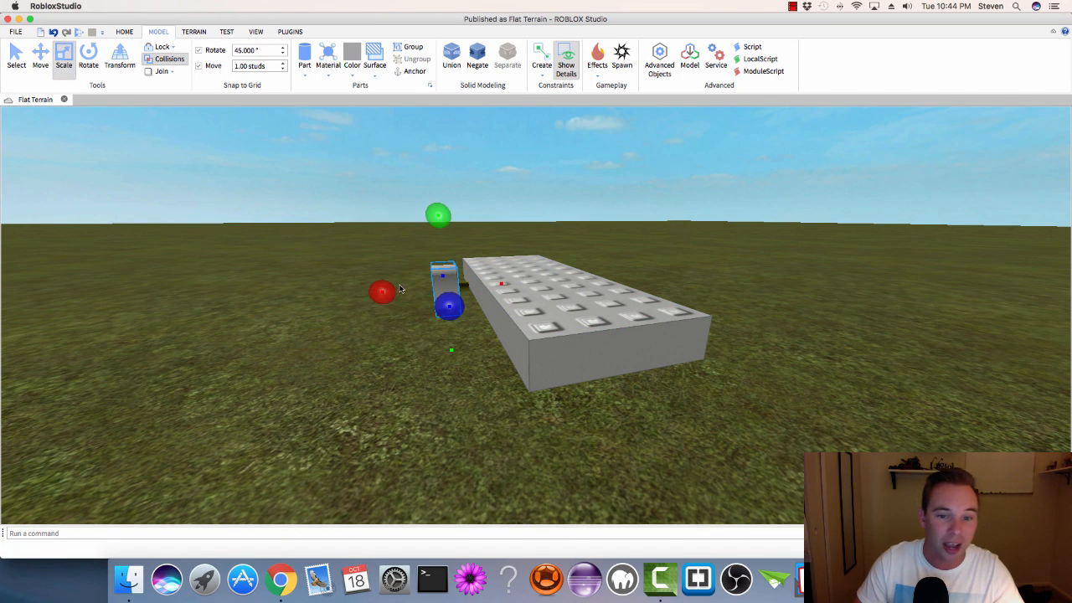
left_click_drag(370, 291, 342, 292)
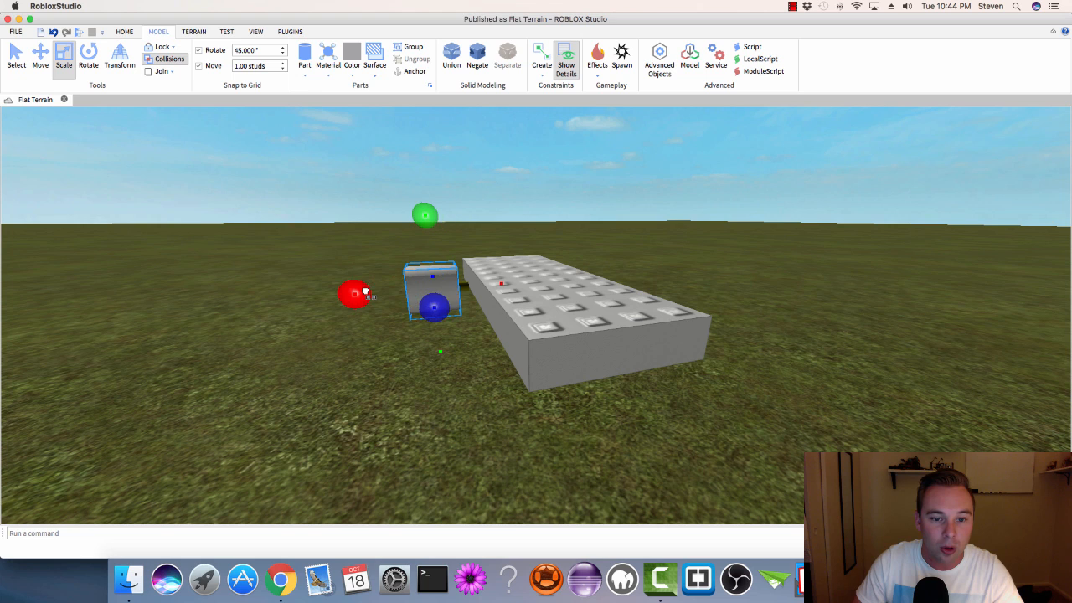
left_click_drag(430, 210, 430, 202)
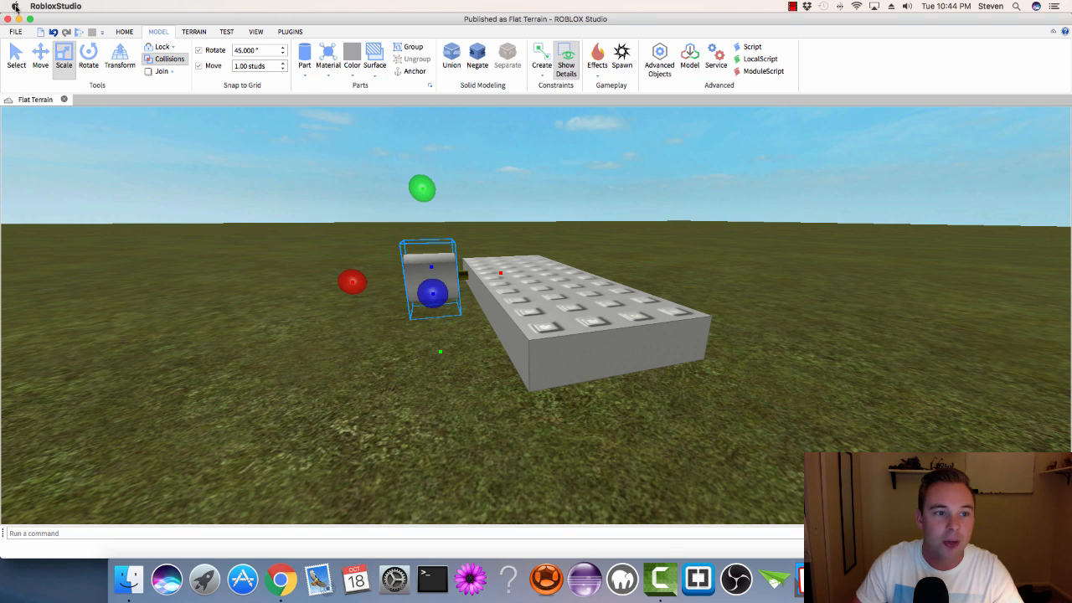
- Move the enlarged cylinder up against the block's long side near the end of the block
left_click(40, 59)
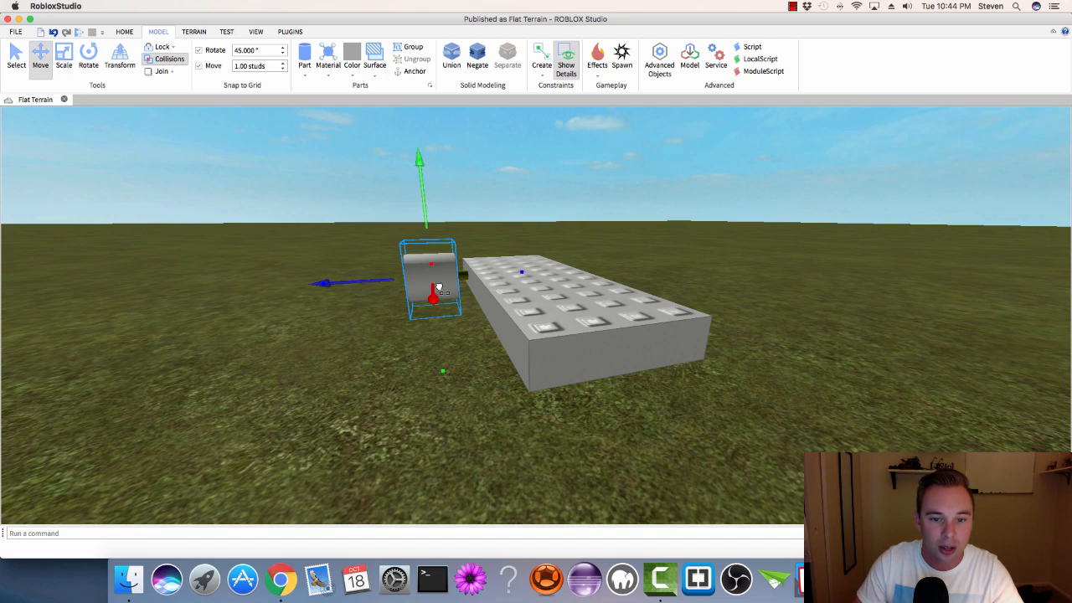
left_click_drag(448, 284, 468, 288)
right_click_drag(435, 342, 436, 343)
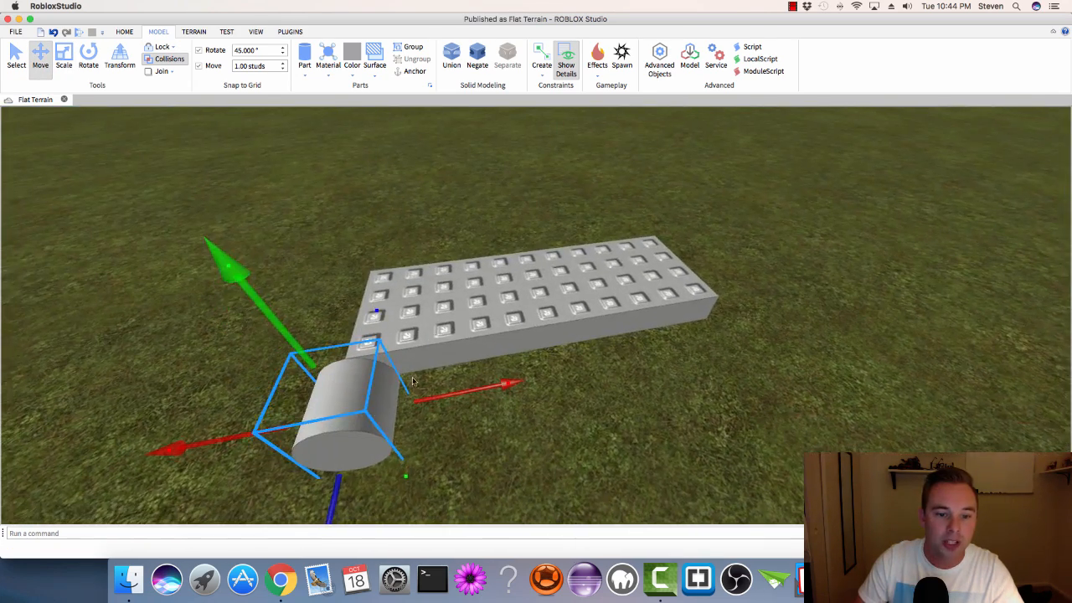
- Shift the cylinder slightly along the block's long side and check from below that its hinge meets the block
left_click_drag(346, 395, 385, 393)
right_click_drag(598, 422, 555, 366)
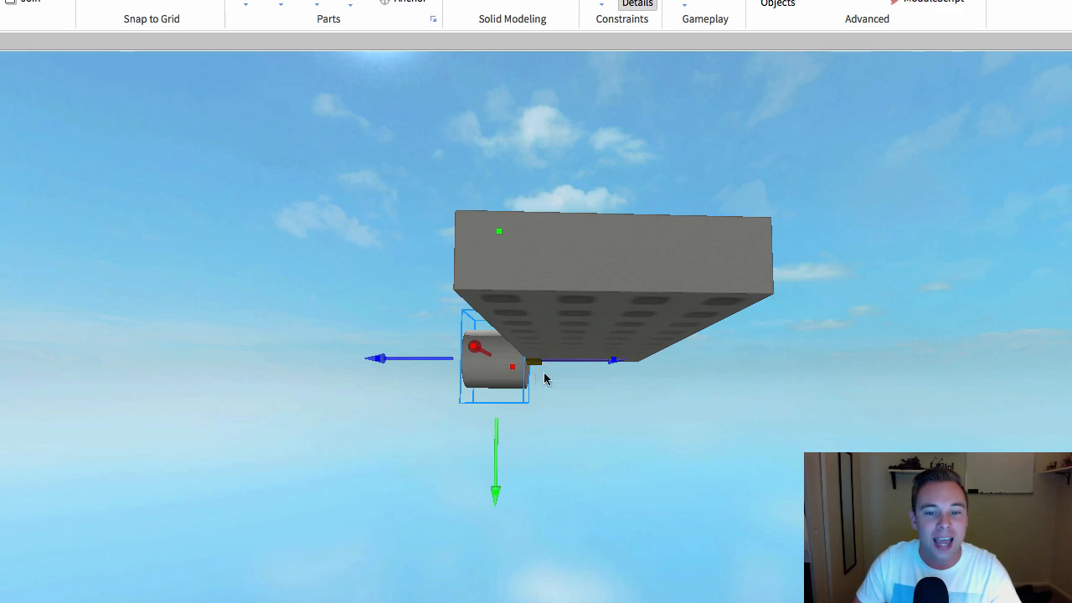
right_click_drag(446, 451, 452, 435)
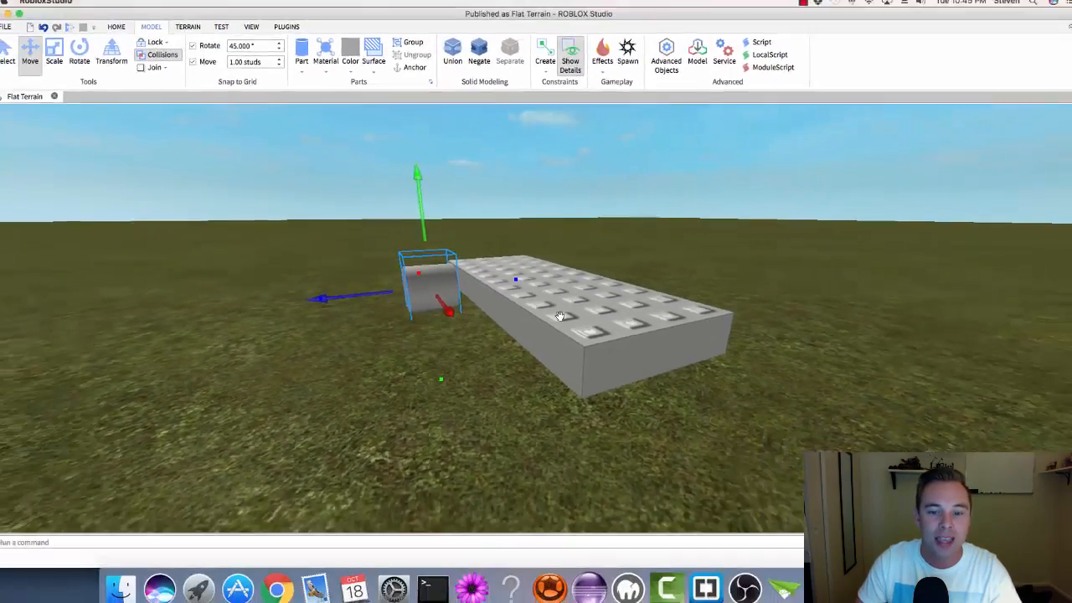
- Scale the block upward to make the vehicle body taller
left_click(559, 315)
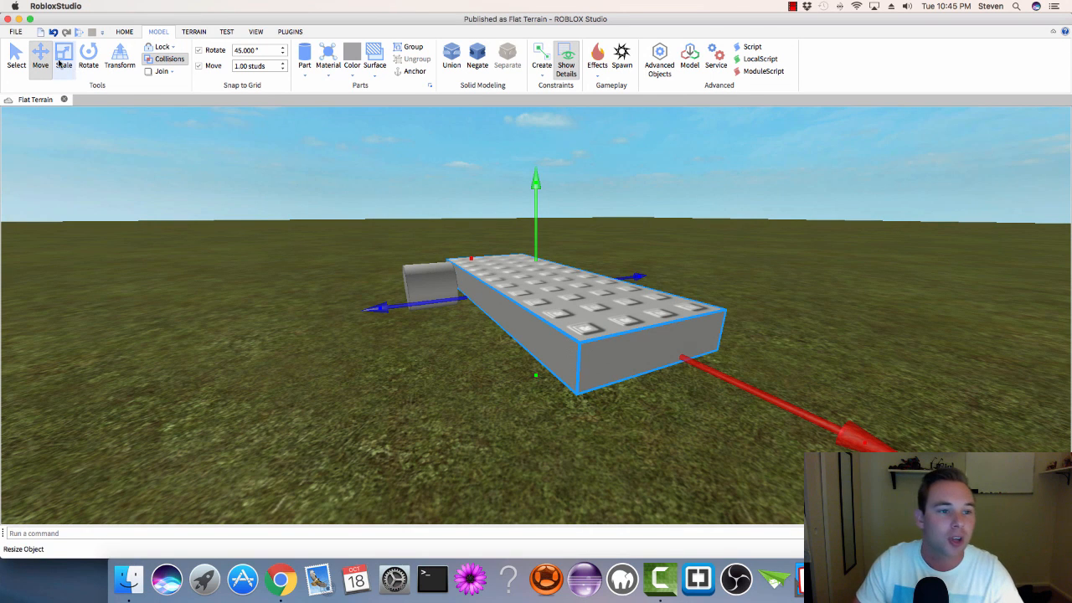
left_click(60, 67)
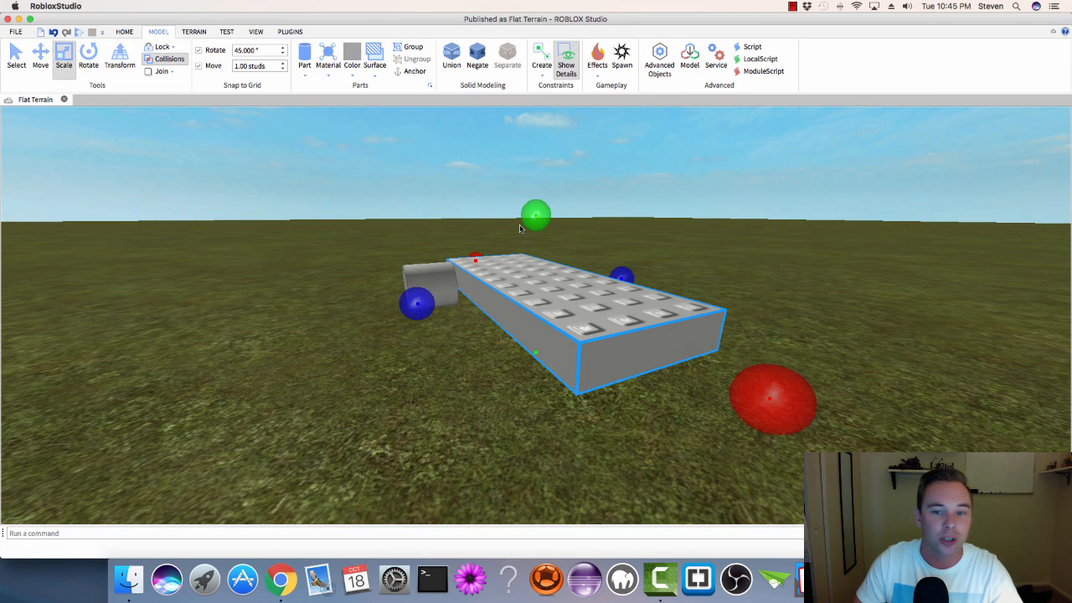
left_click_drag(538, 204, 539, 197)
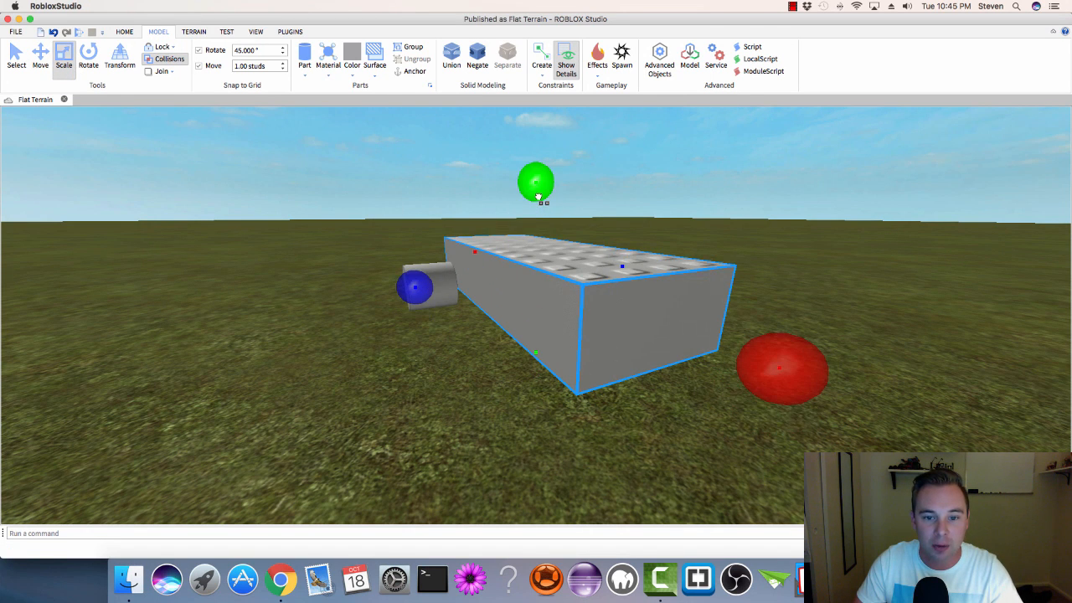
left_click(424, 375)
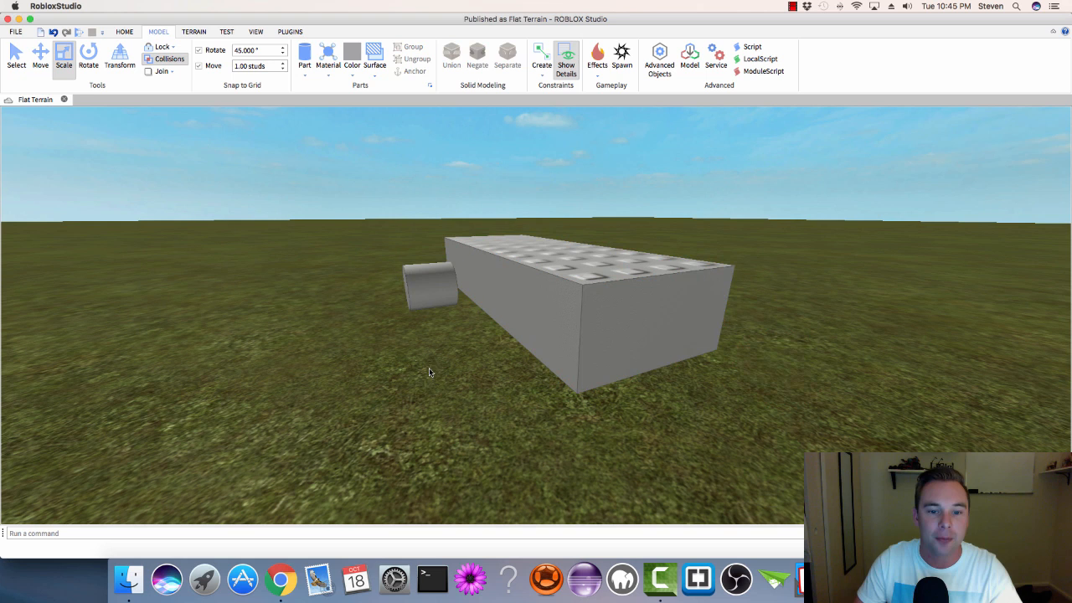
- Enlarge the cylinder wheel's diameter by scaling its height and depth, keeping it against the block's long side
left_click(429, 281)
left_click_drag(424, 206, 424, 187)
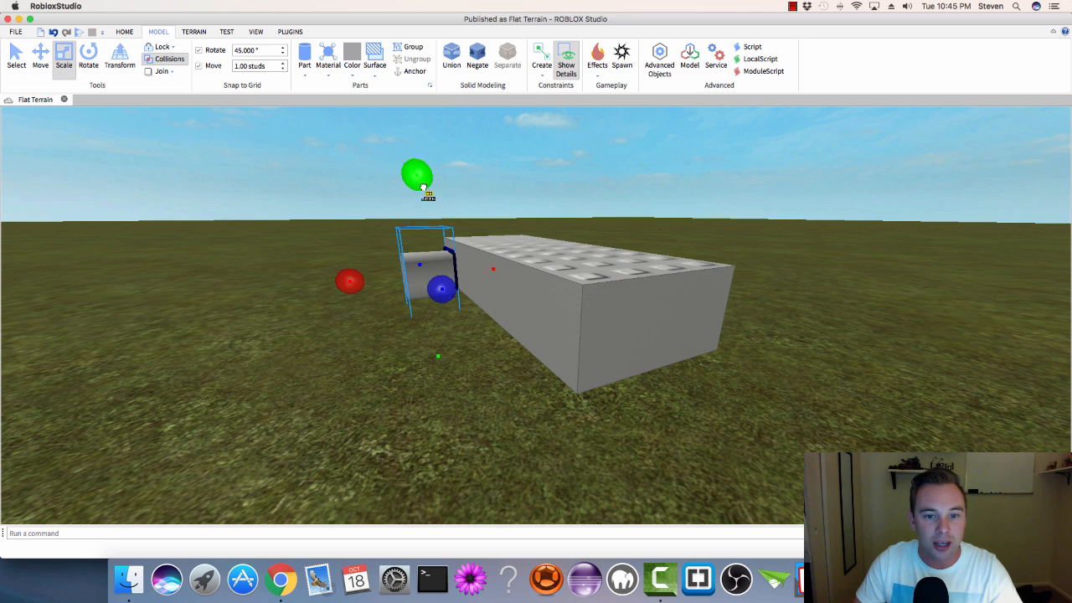
mouse_move(430, 281)
left_mouse_down()
mouse_move(448, 270)
mouse_move(446, 281)
mouse_move(436, 277)
left_mouse_up()
right_click_drag(472, 366, 451, 307)
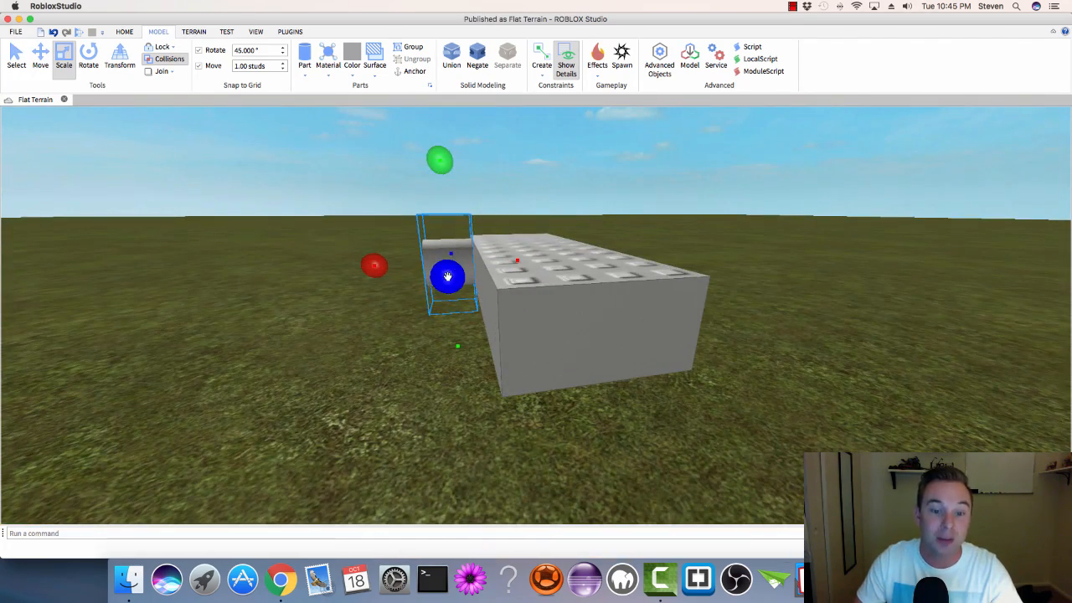
left_click_drag(448, 276, 452, 284)
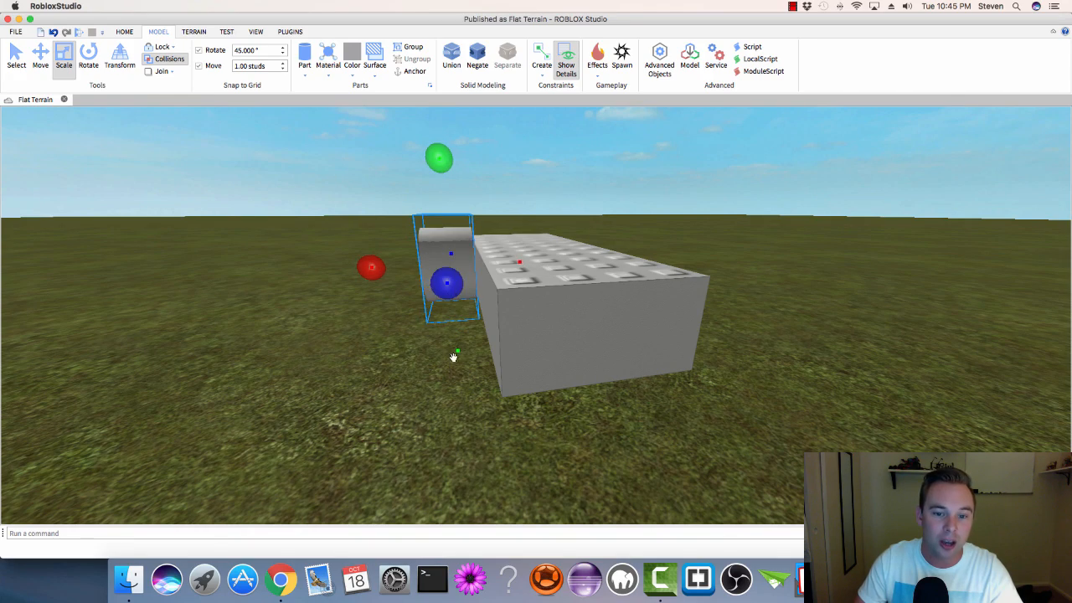
right_click_drag(455, 355, 453, 356)
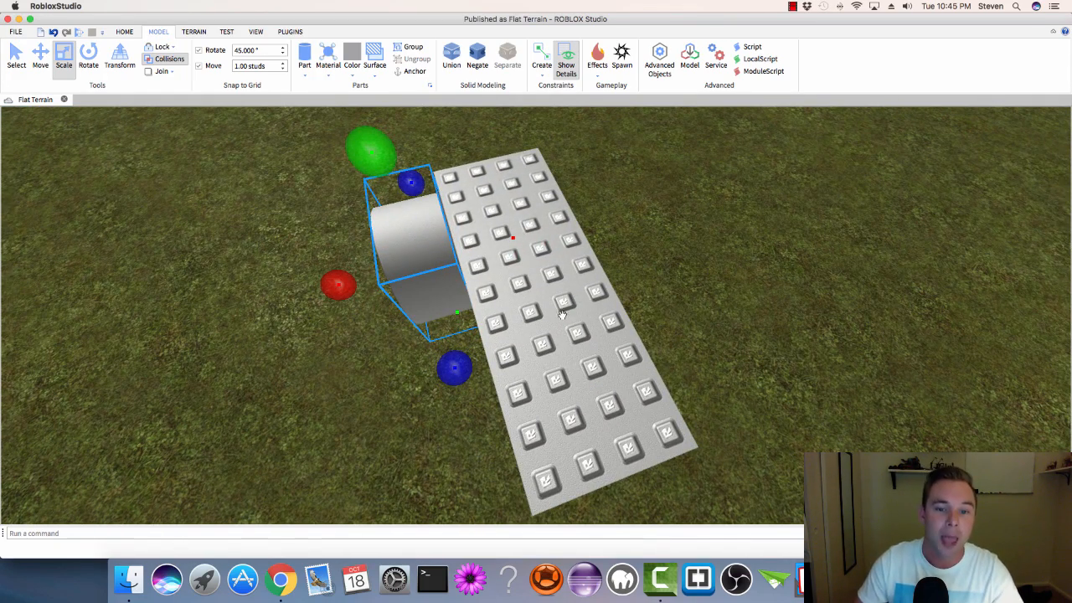
right_click_drag(543, 346, 543, 342)
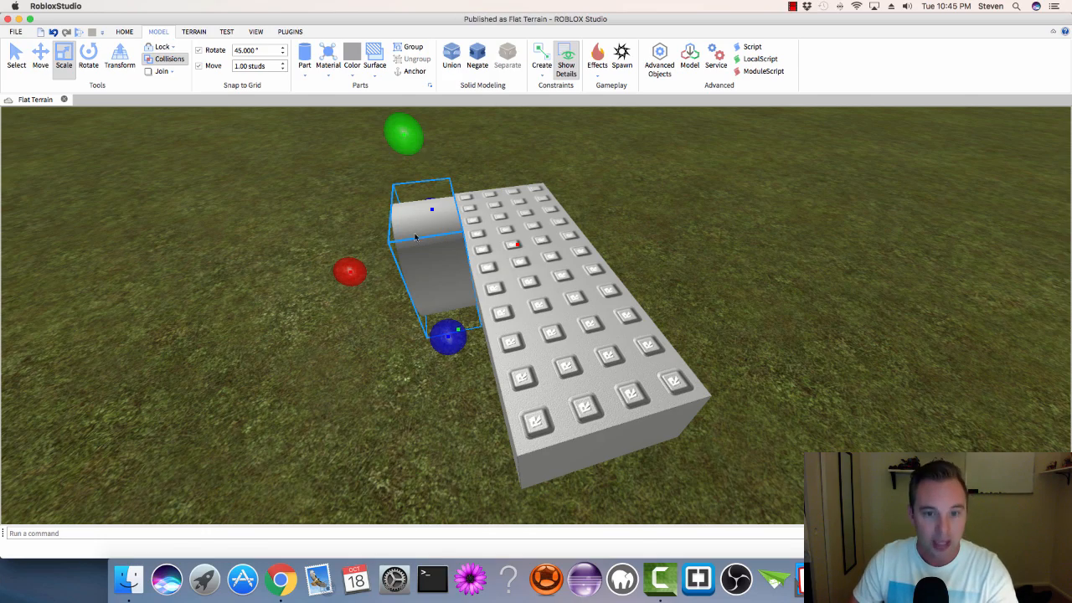
- Duplicate the wheel and place the copy against the same long side at the other end of the block
key("f")
right_click_drag(539, 293, 541, 296)
scroll(541, 297, "up", 5)
scroll(542, 296, "down", 10)
left_click(542, 295)
scroll(543, 296, "up", 2)
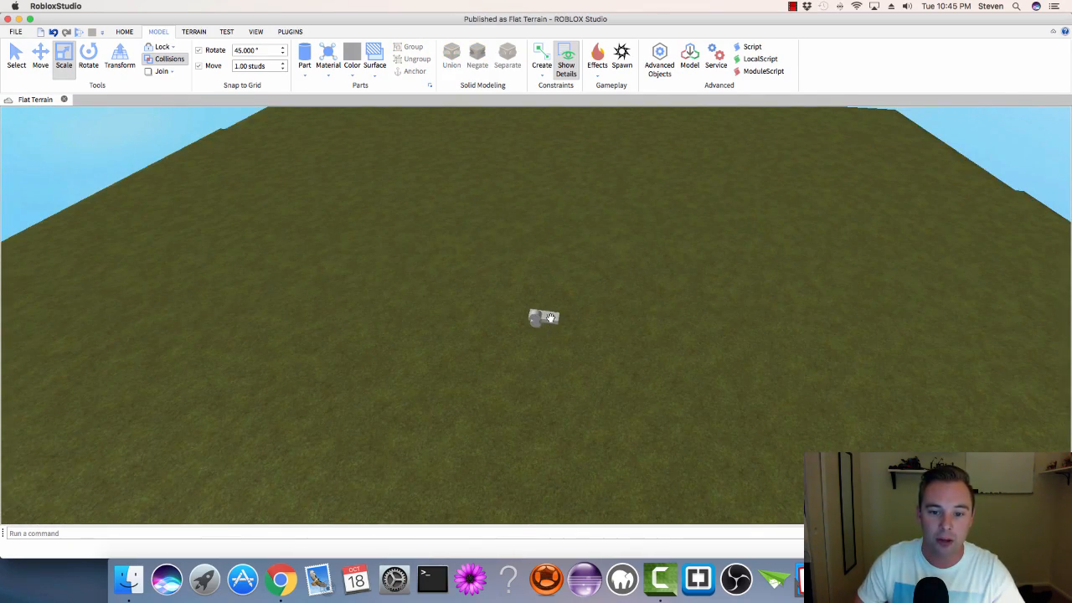
left_click(551, 318)
key("f")
left_click_drag(426, 295, 766, 465)
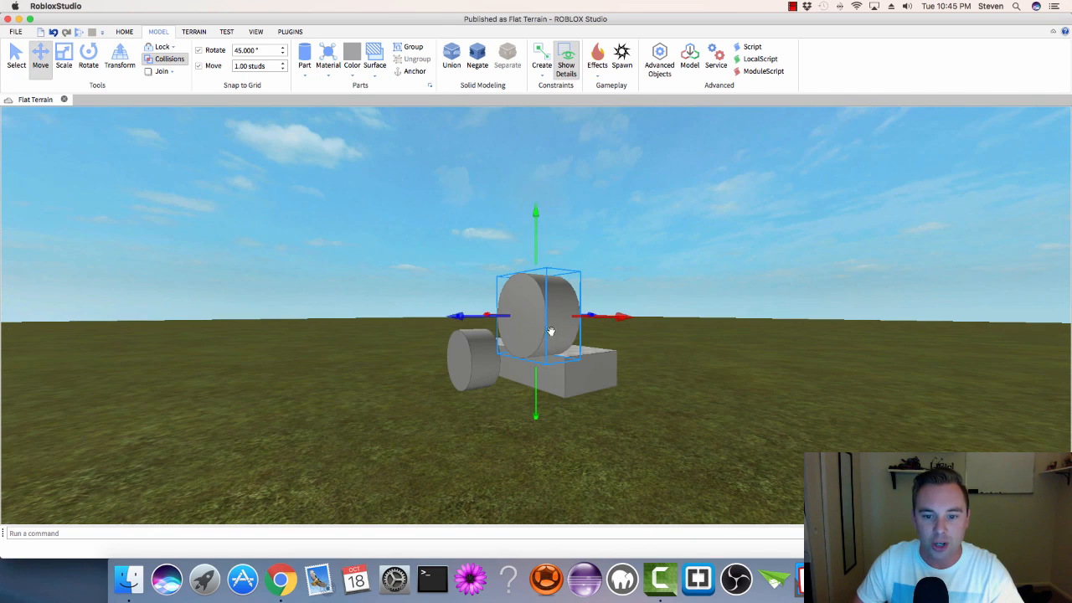
mouse_move(535, 325)
left_mouse_down()
mouse_move(506, 353)
mouse_move(525, 384)
left_mouse_up()
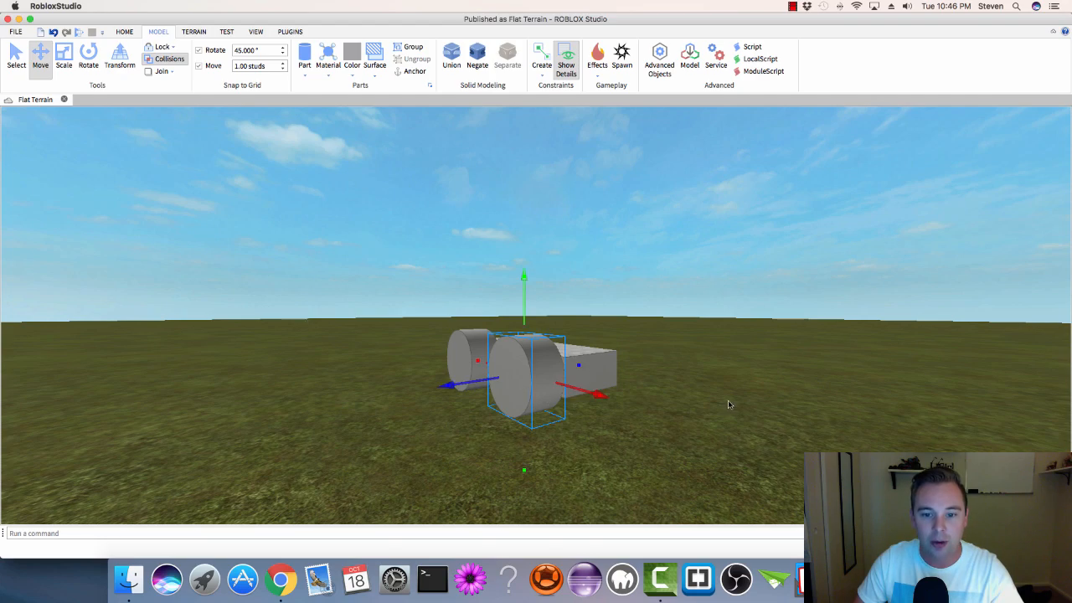
- Paste a third wheel and move it beside the block's opposite long side, near one end
right_click_drag(728, 404, 713, 436)
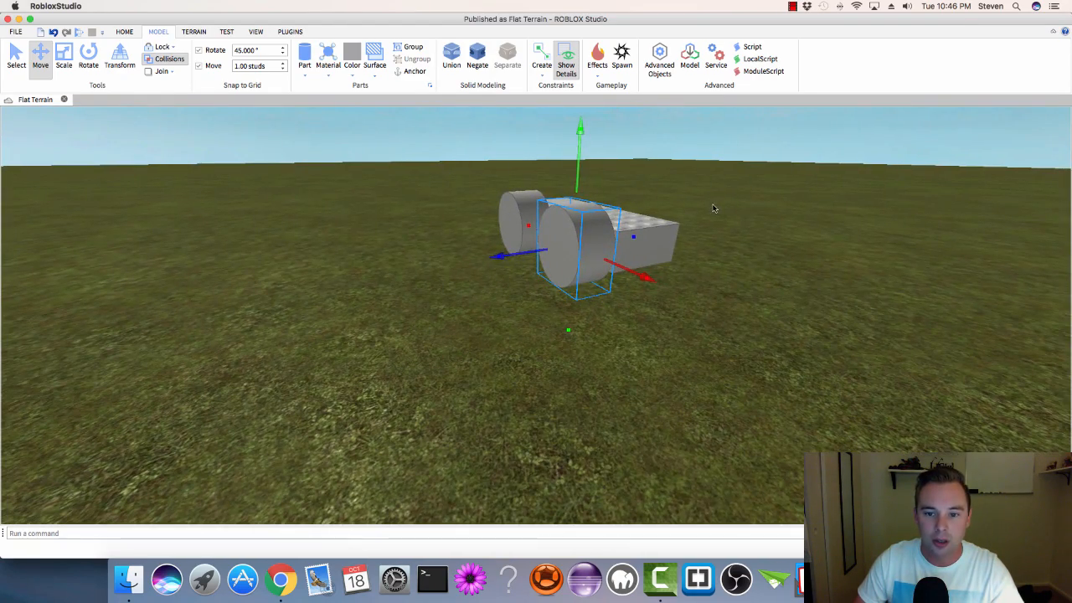
right_click_drag(714, 209, 716, 260)
scroll(715, 207, "up", 3)
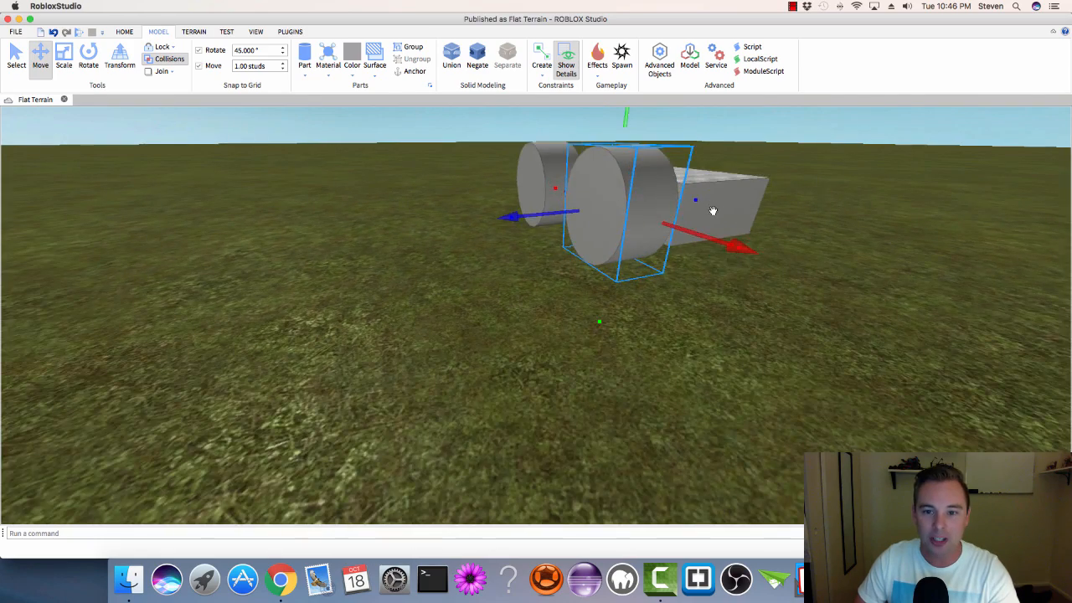
scroll(713, 240, "down", 3)
scroll(718, 240, "up", 4)
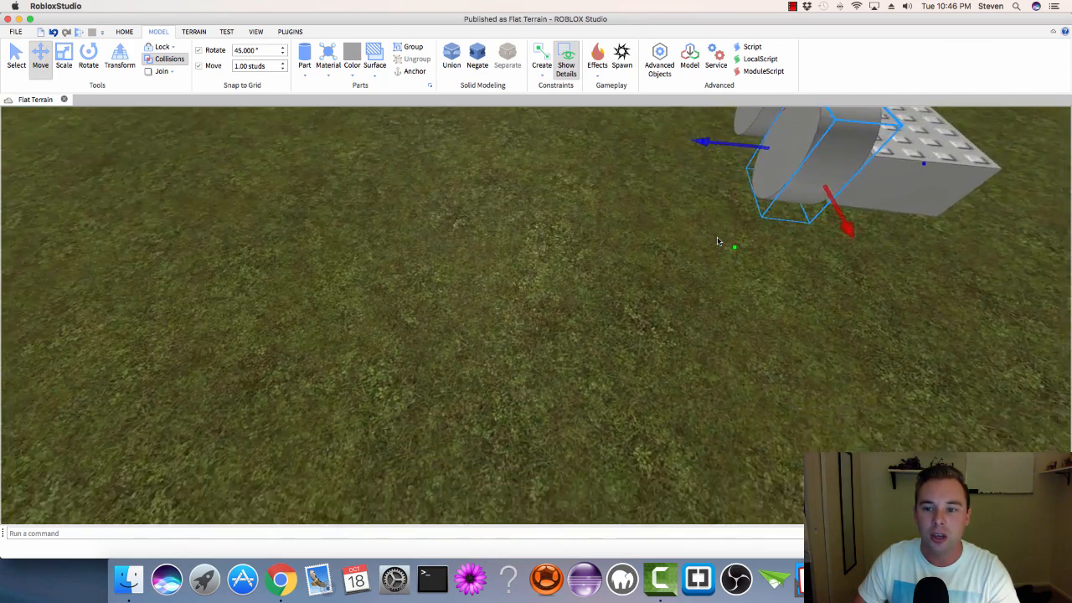
scroll(717, 241, "down", 5)
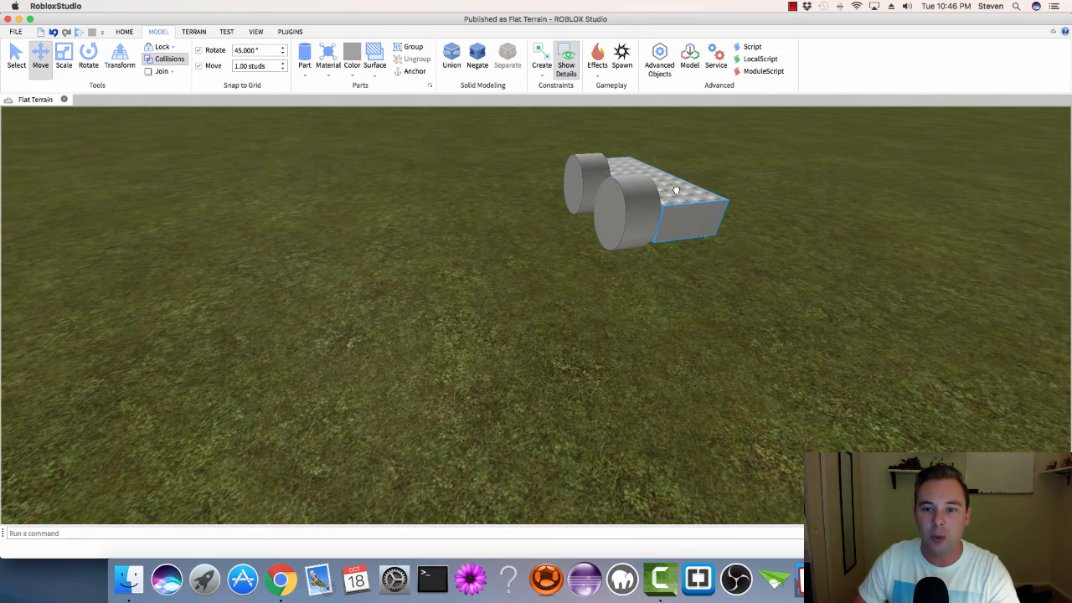
left_click(676, 188)
key("f")
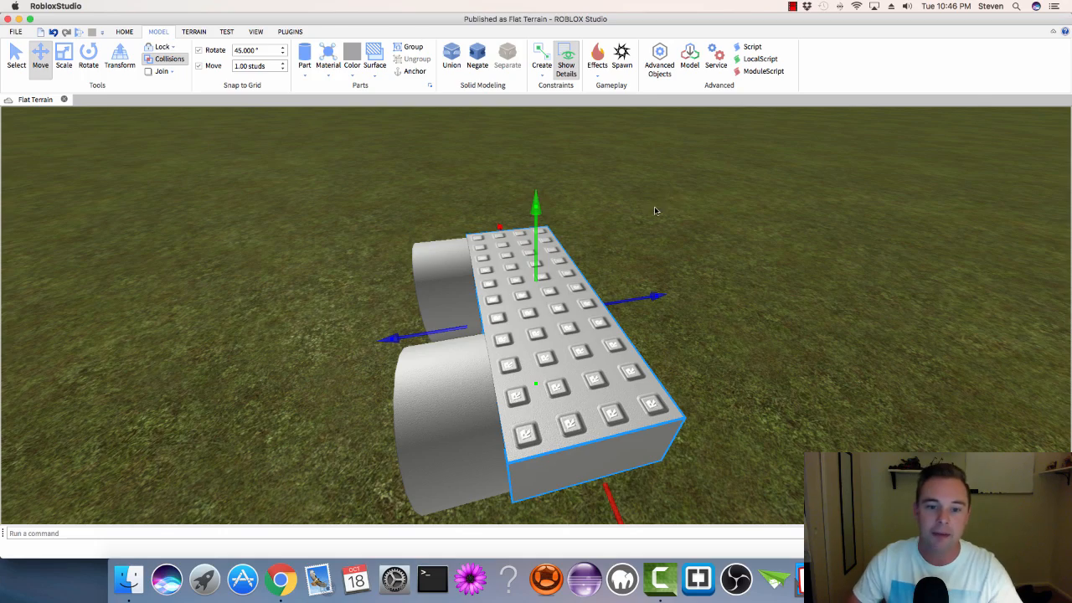
right_click_drag(647, 346, 649, 344)
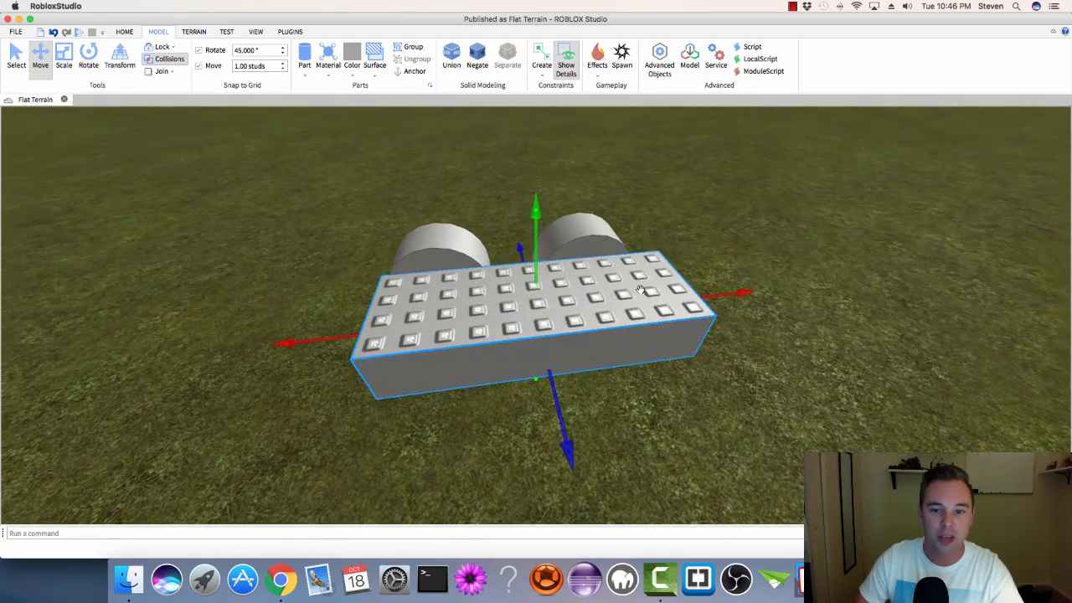
left_click(484, 421)
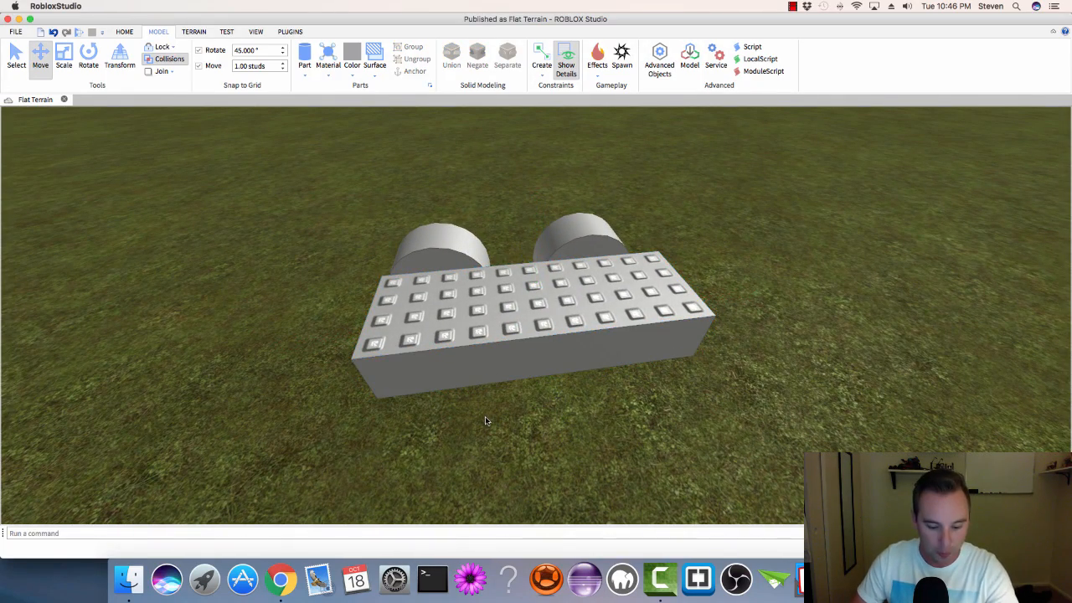
key("super+v")
left_click_drag(509, 256, 407, 410)
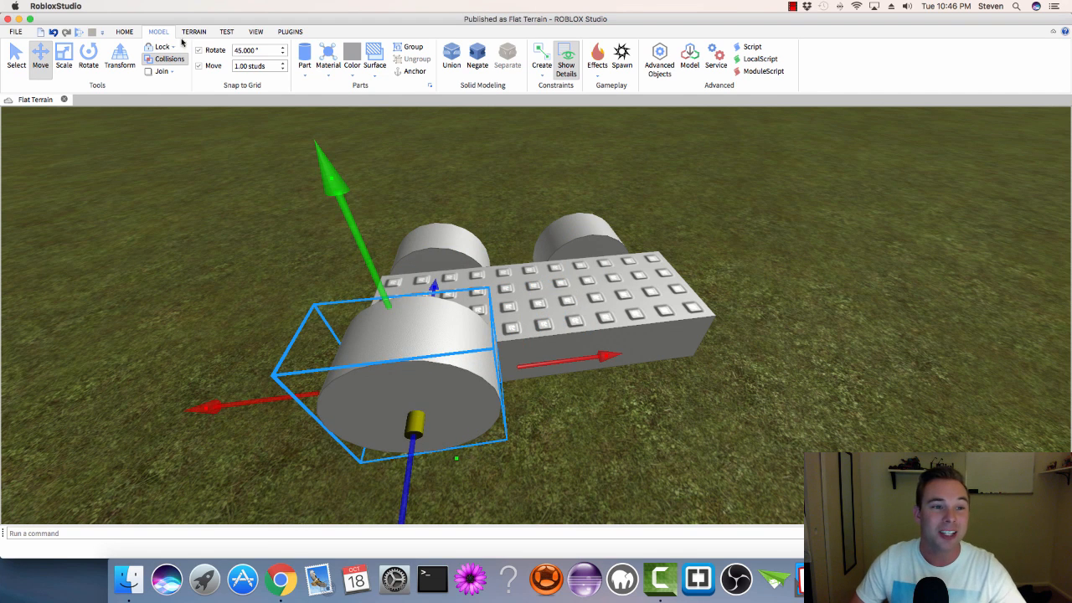
- Rotate the third wheel 180° about its vertical axis so its hinge faces the block
left_click(88, 57)
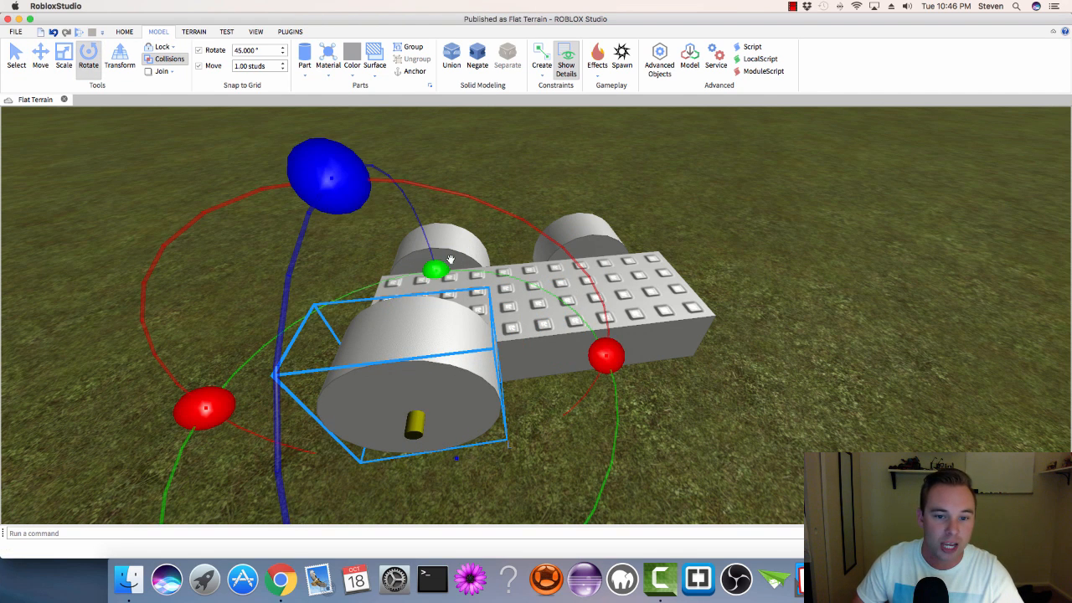
left_click_drag(450, 259, 256, 414)
left_click_drag(459, 482, 459, 482)
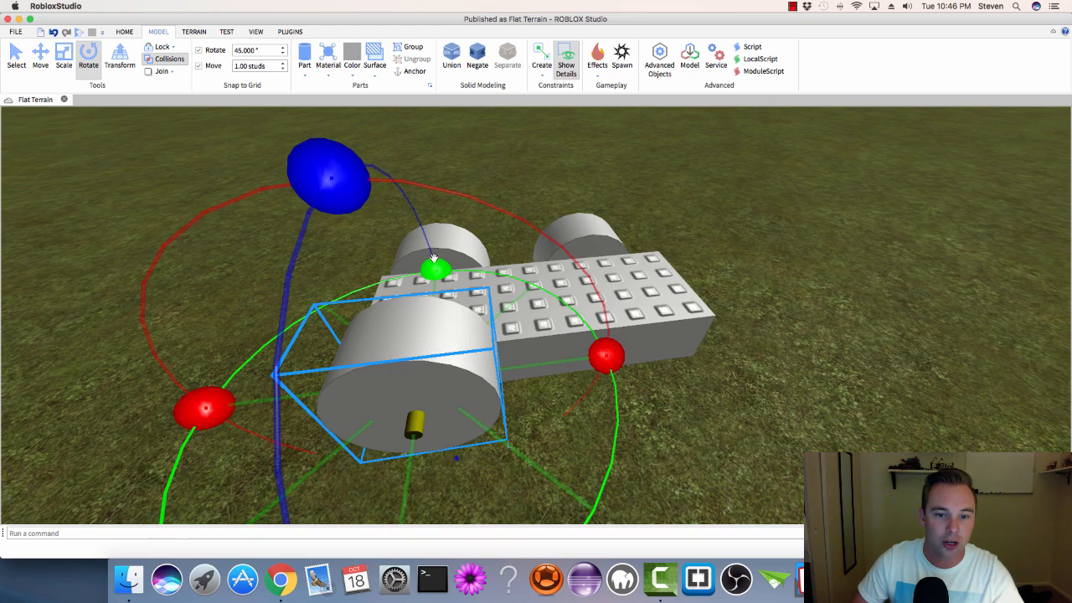
left_click_drag(435, 268, 389, 266)
left_click_drag(312, 528, 465, 295)
scroll(491, 508, "down", 5)
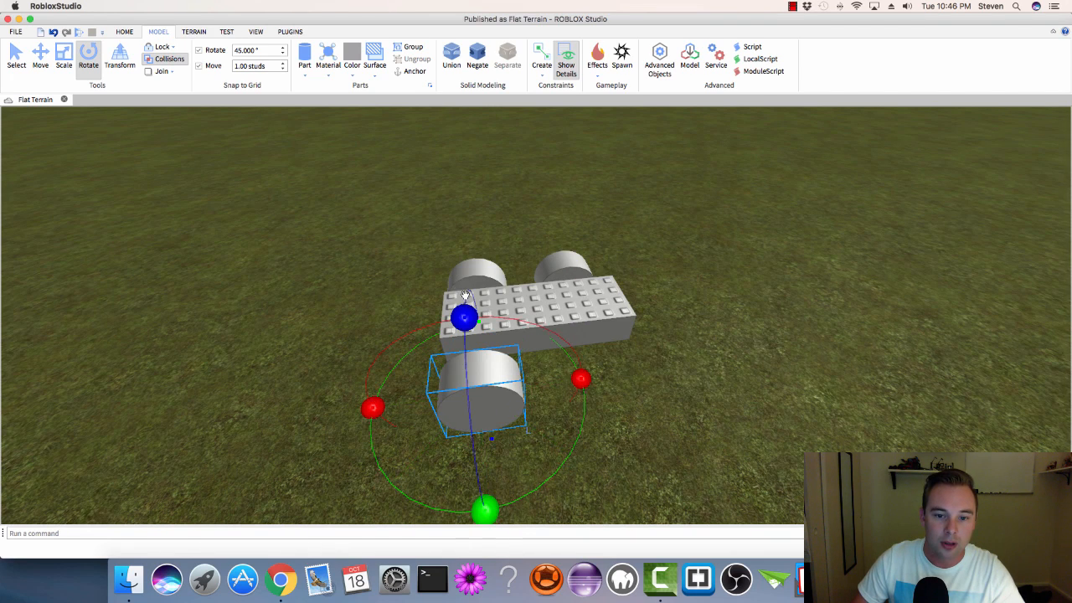
- Move the rotated wheel up against the block's long side, across from the first pair of wheels
left_click(42, 59)
left_click_drag(483, 396, 477, 366)
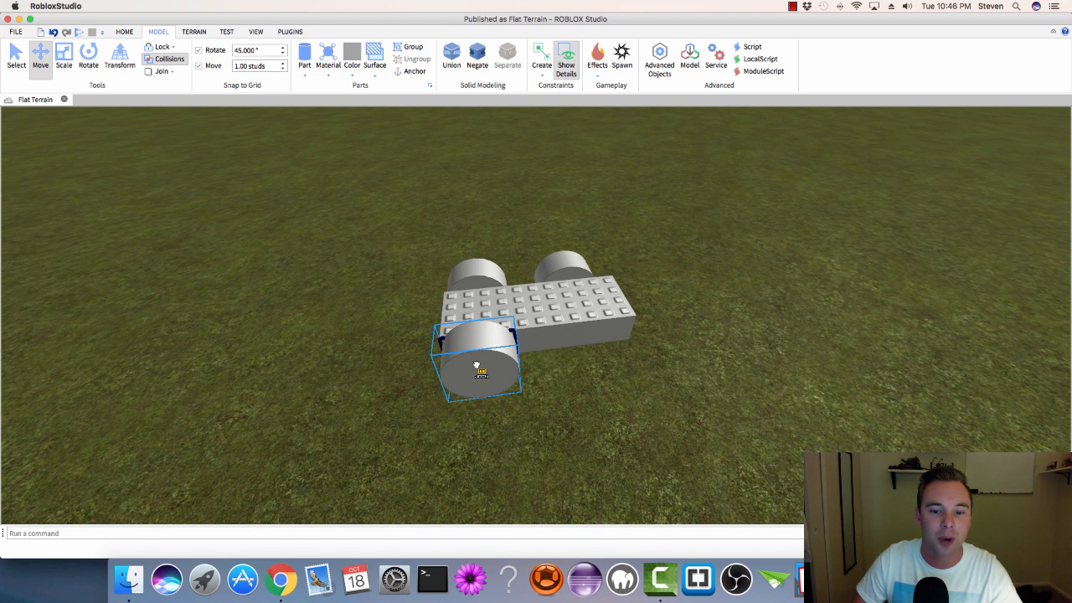
left_click_drag(476, 366, 476, 362)
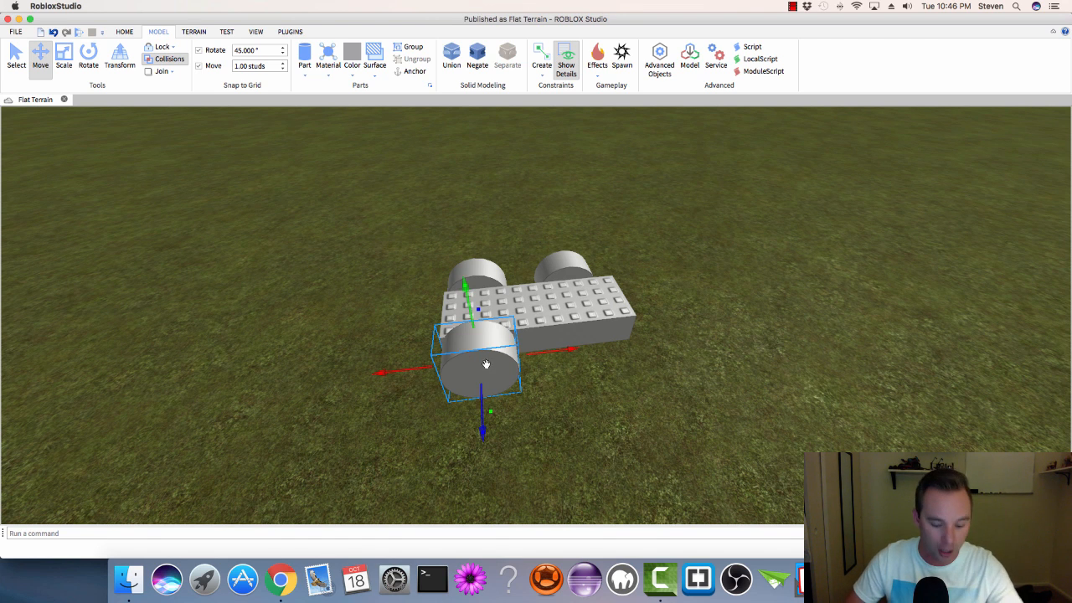
- Make a copy of the rotated wheel and place it against the same long side at the block's free end
key("super+d")
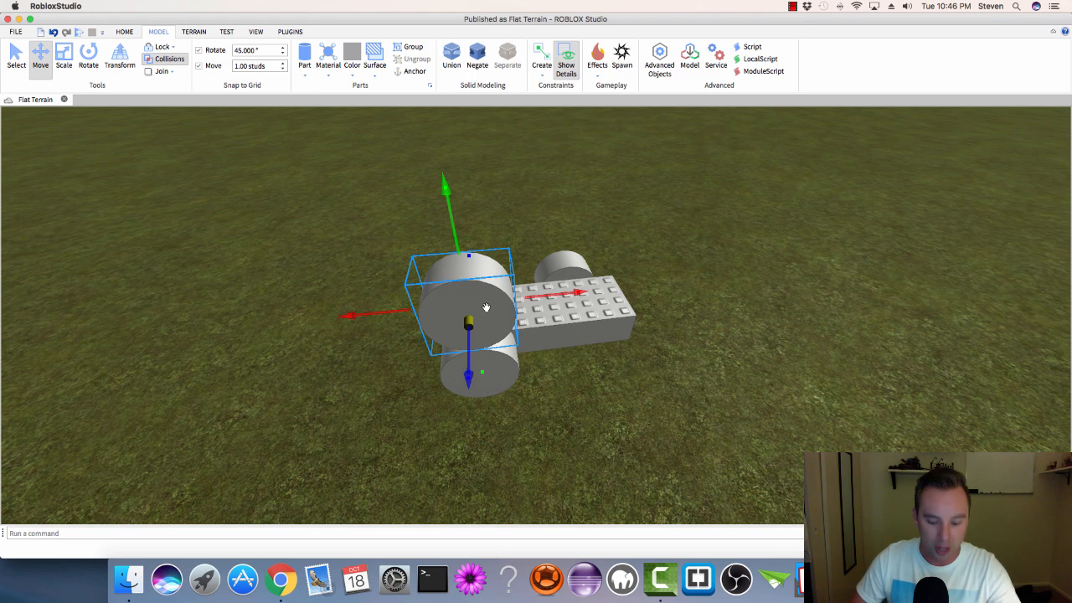
key("Delete")
left_click(483, 355)
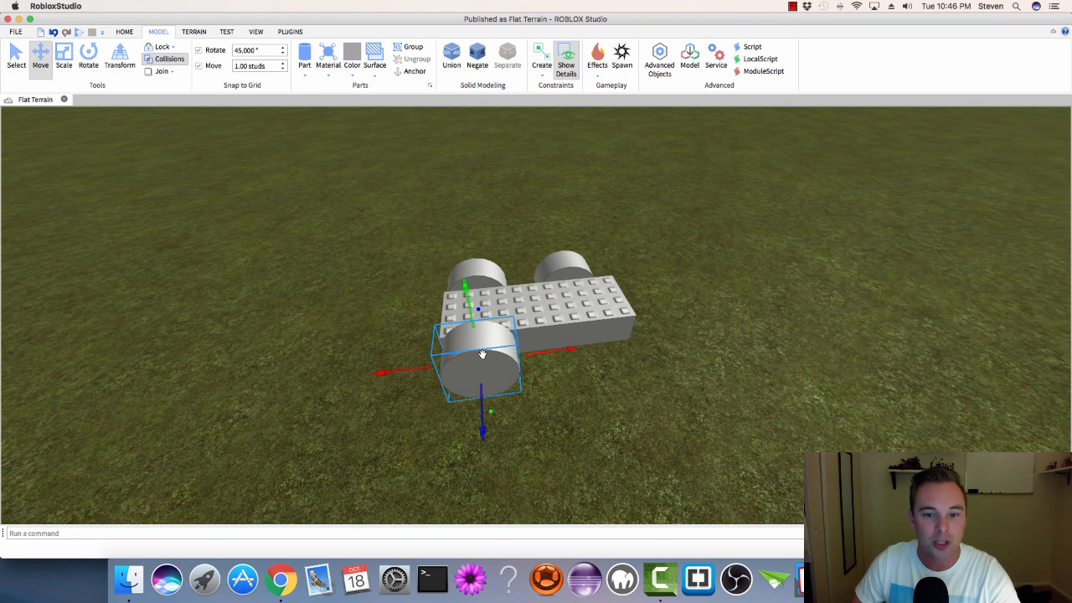
left_click(625, 372)
key("super+v")
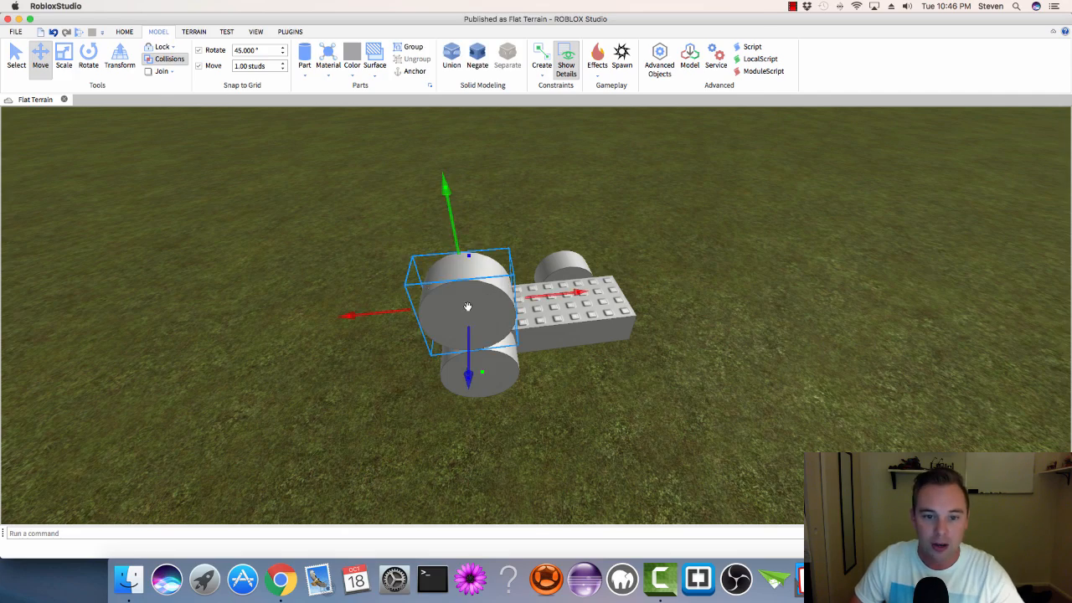
left_click_drag(469, 306, 619, 352)
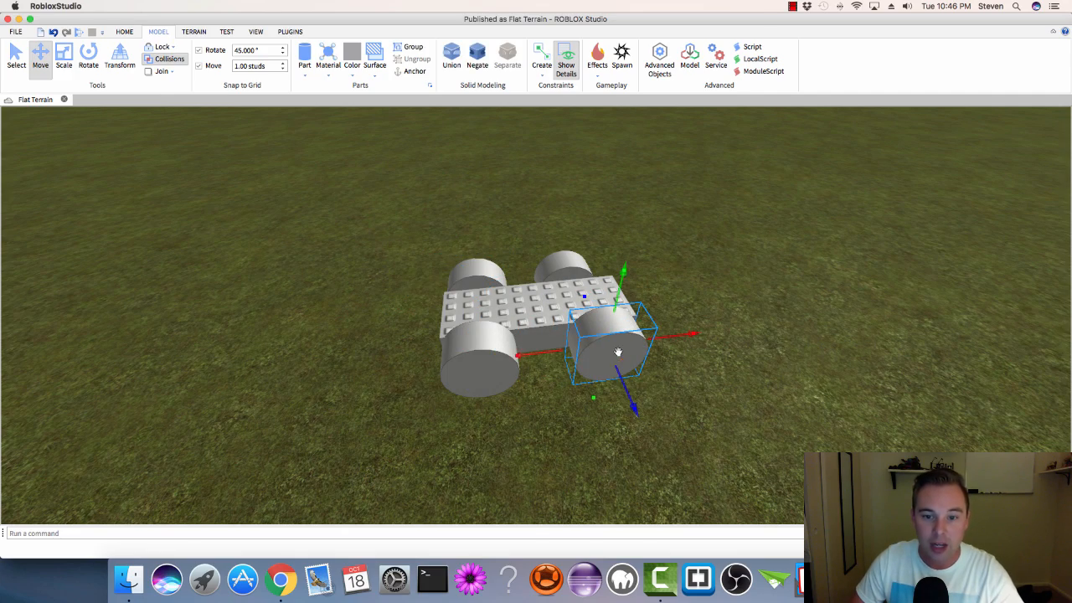
- Move the misaligned wheel along the block's long side to line up with the wheel opposite it, and clear the selection
right_click_drag(722, 302, 722, 303)
left_click(809, 342)
key("f")
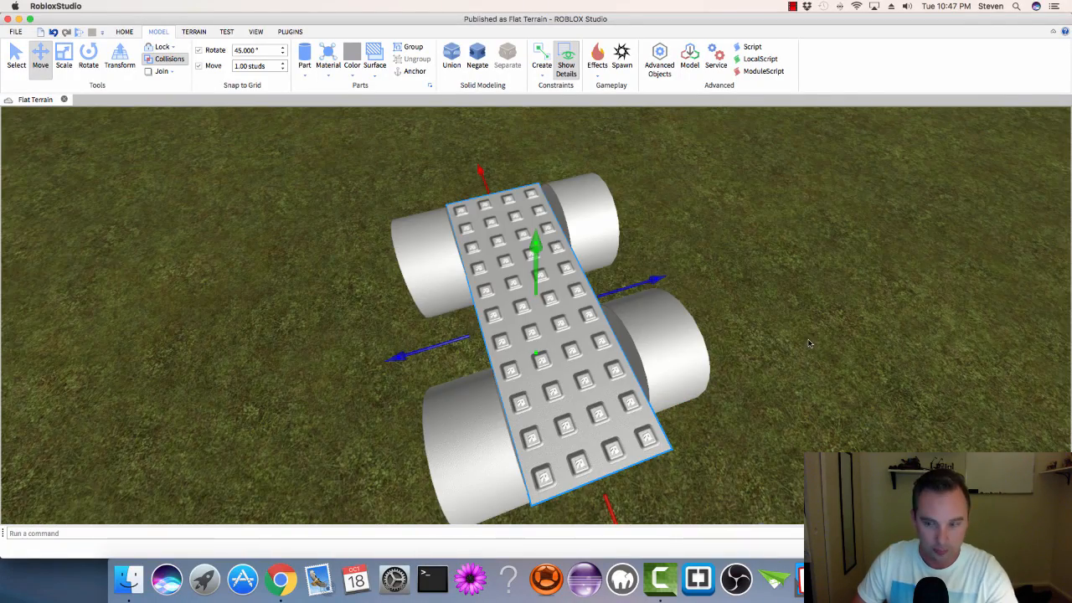
right_click_drag(802, 340, 800, 340)
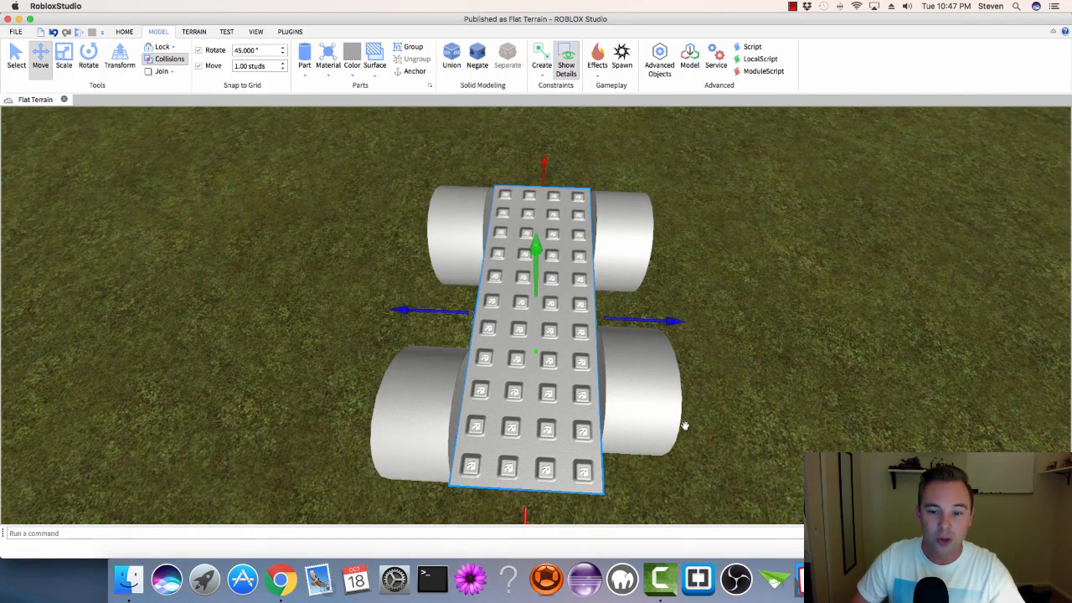
left_click_drag(645, 392, 643, 422)
right_click_drag(719, 300, 719, 302)
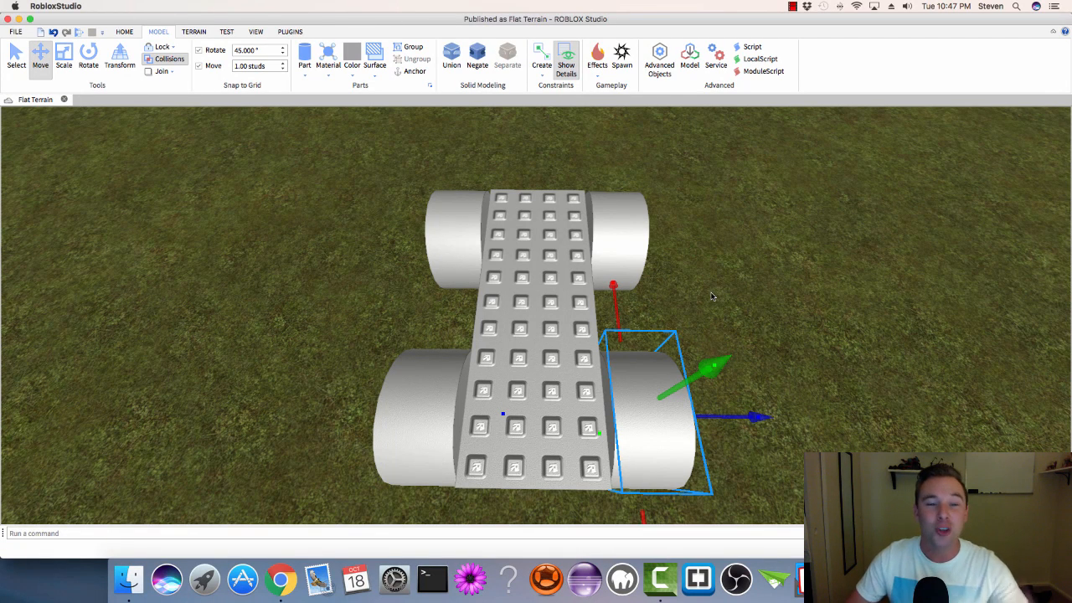
left_click(310, 281)
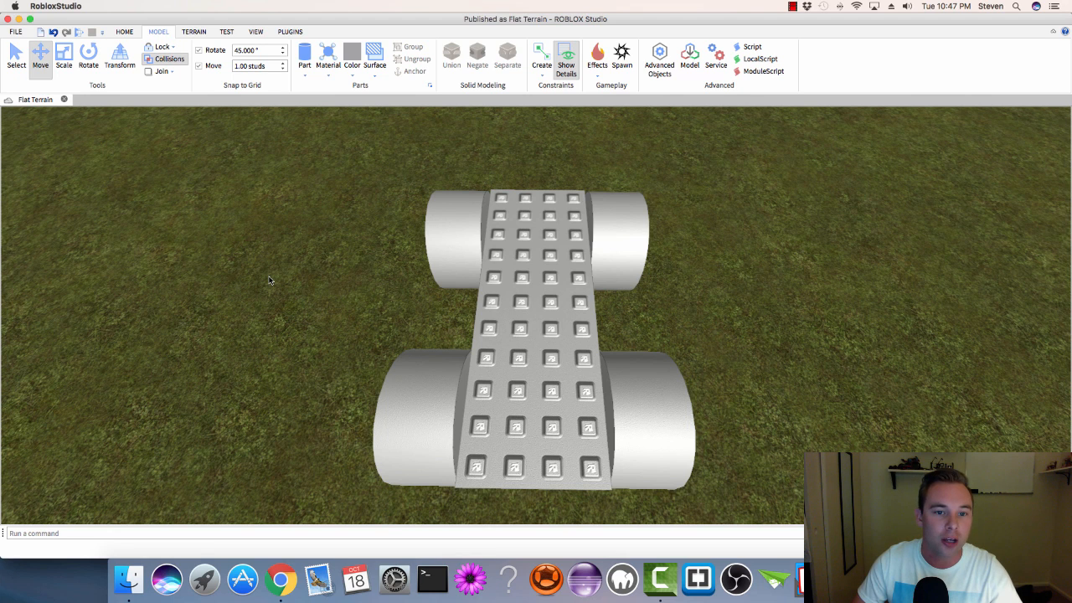
right_click(269, 281)
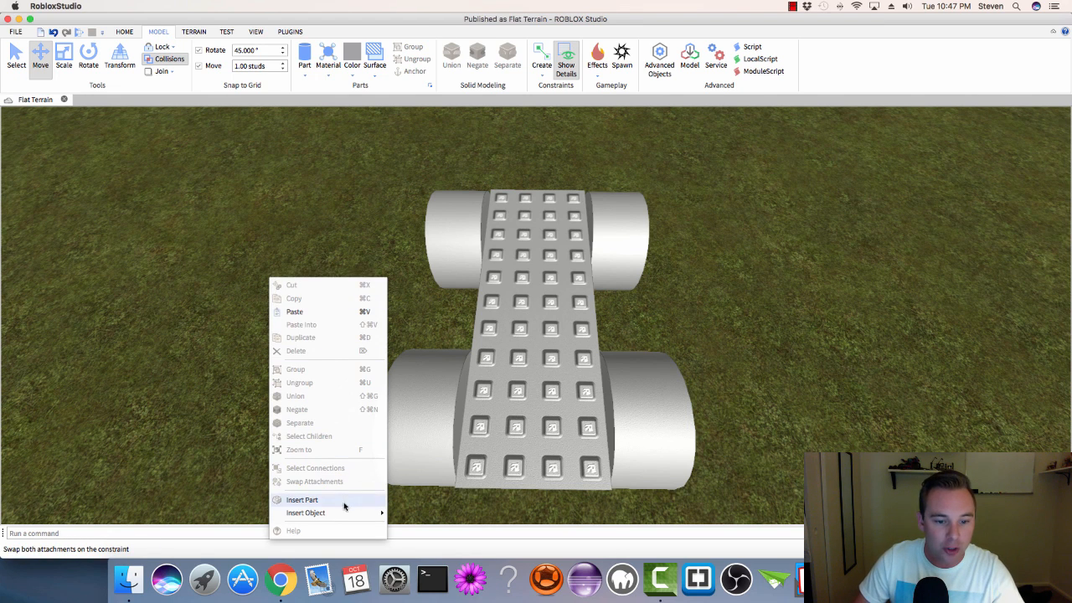
mouse_move(350, 513)
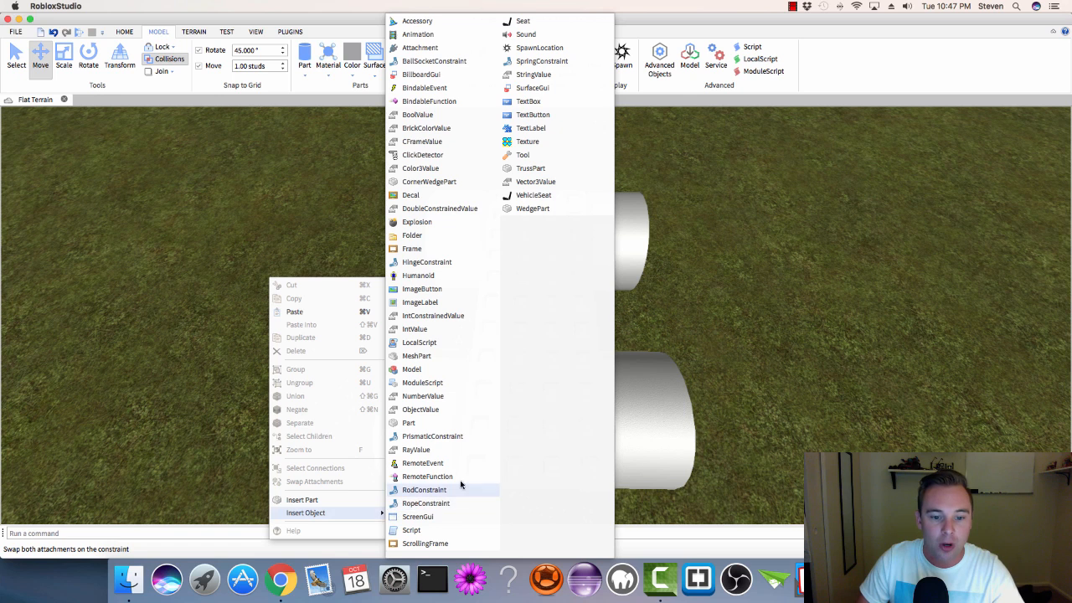
left_click(536, 197)
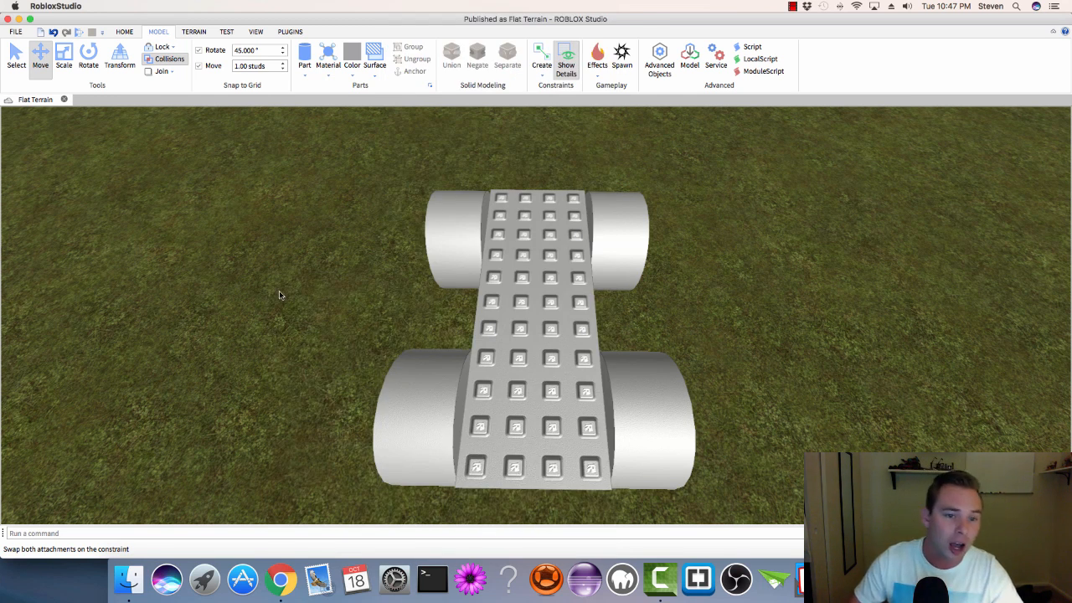
- Insert a VehicleSeat object on the terrain beside the vehicle
right_click(279, 290)
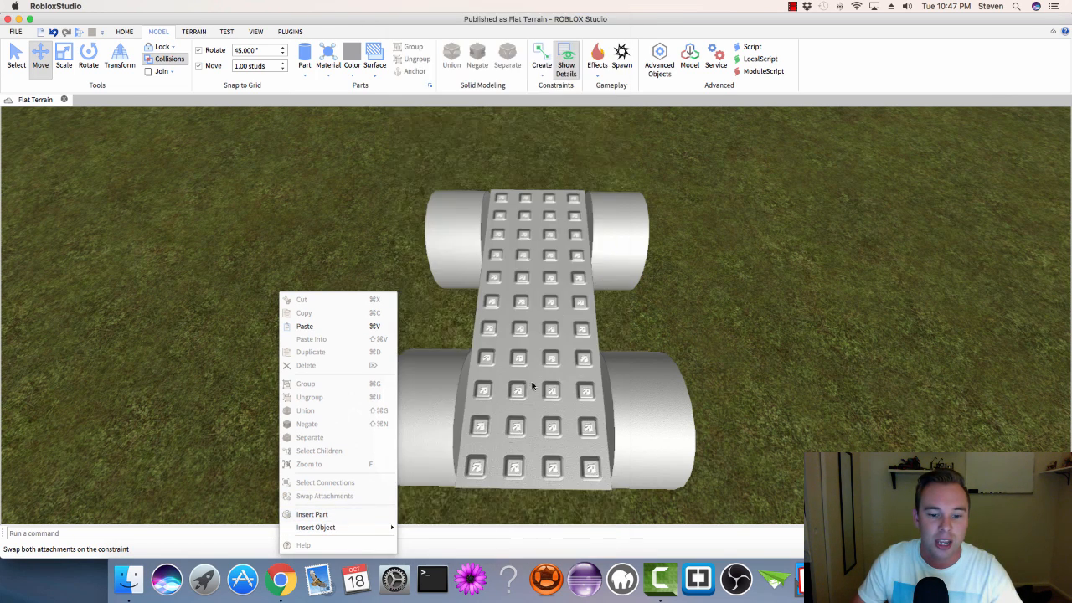
mouse_move(391, 529)
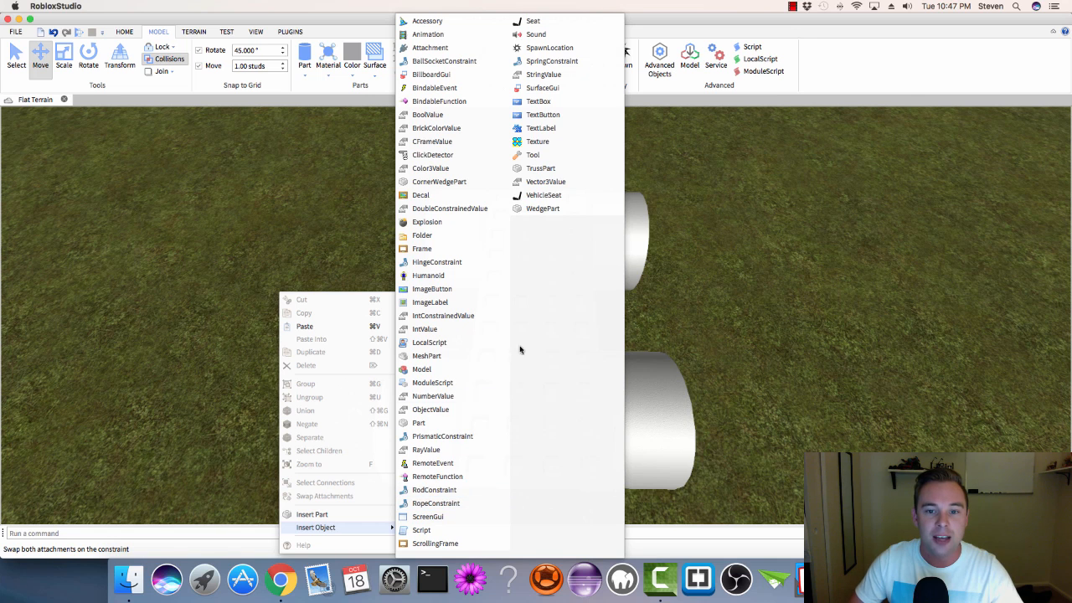
left_click(541, 195)
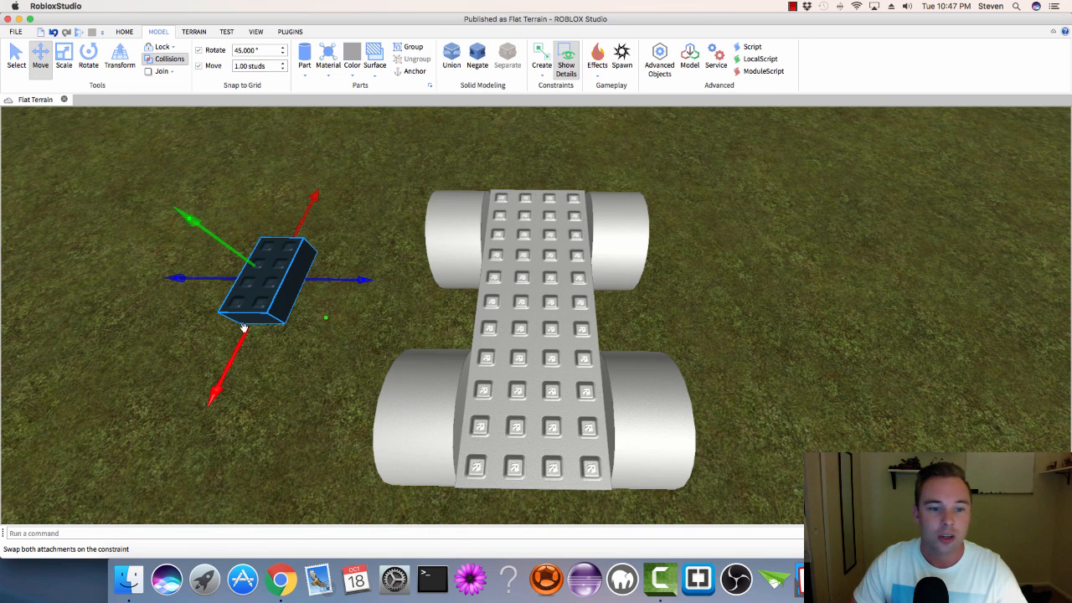
- Place the seat on top of the block body, centred across its width, and rotate it 90° about its vertical axis to lie crosswise
left_click_drag(251, 295, 549, 318)
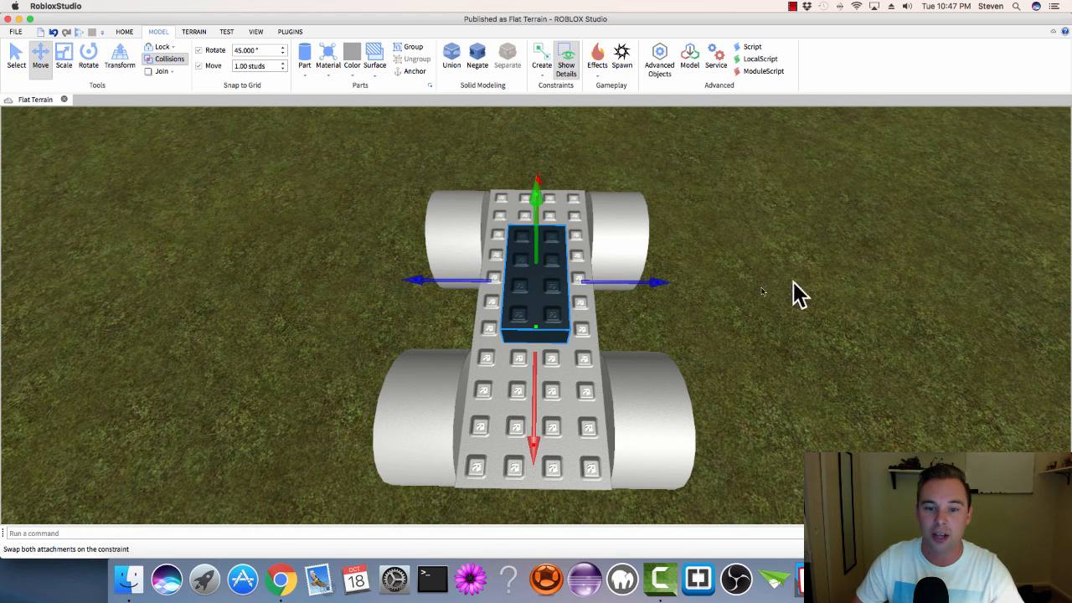
left_click(88, 58)
left_click_drag(531, 428, 376, 270)
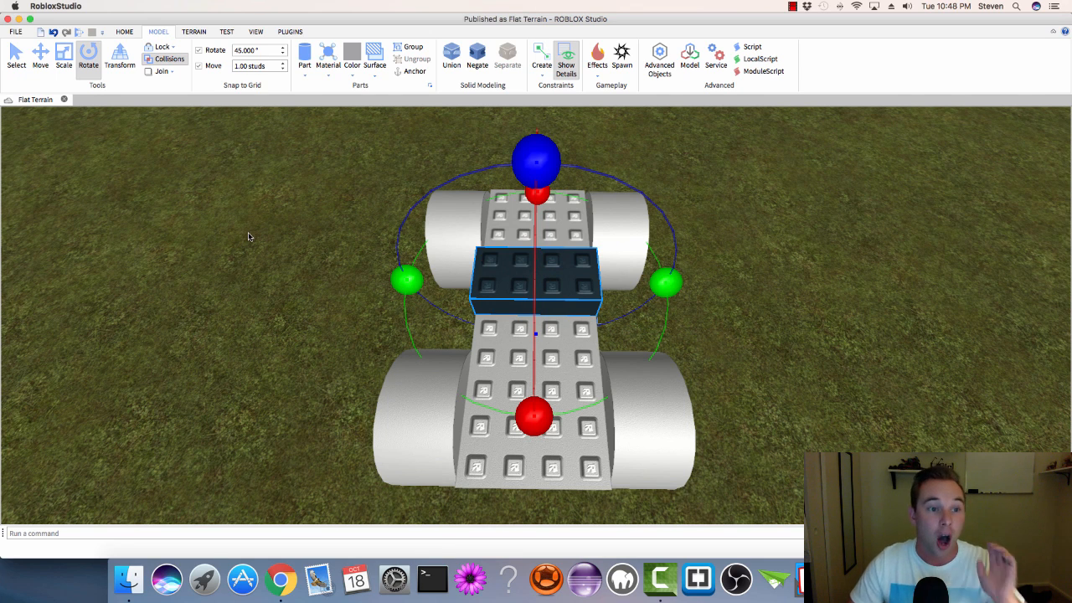
- Start a play test, walk the character around to the vehicle and jump it up into the seat
left_click(78, 33)
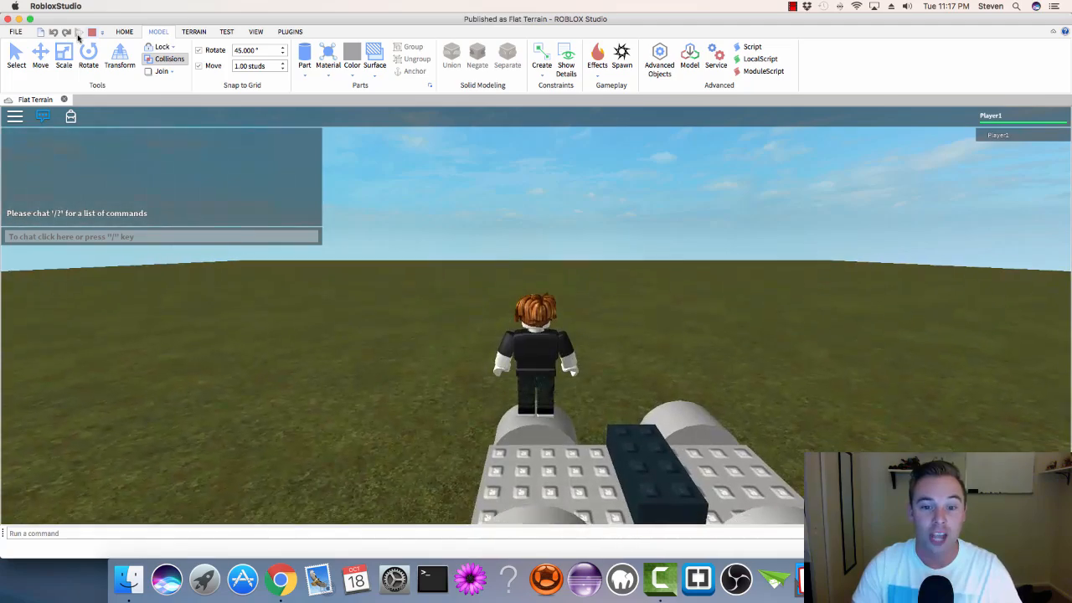
key("w")
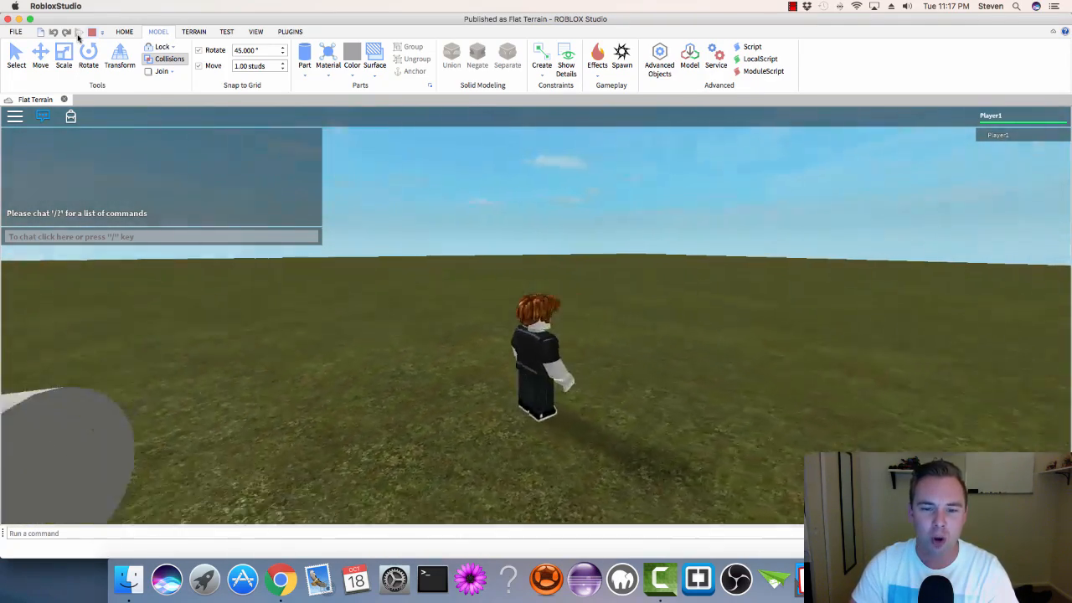
key("w")
key("Left")
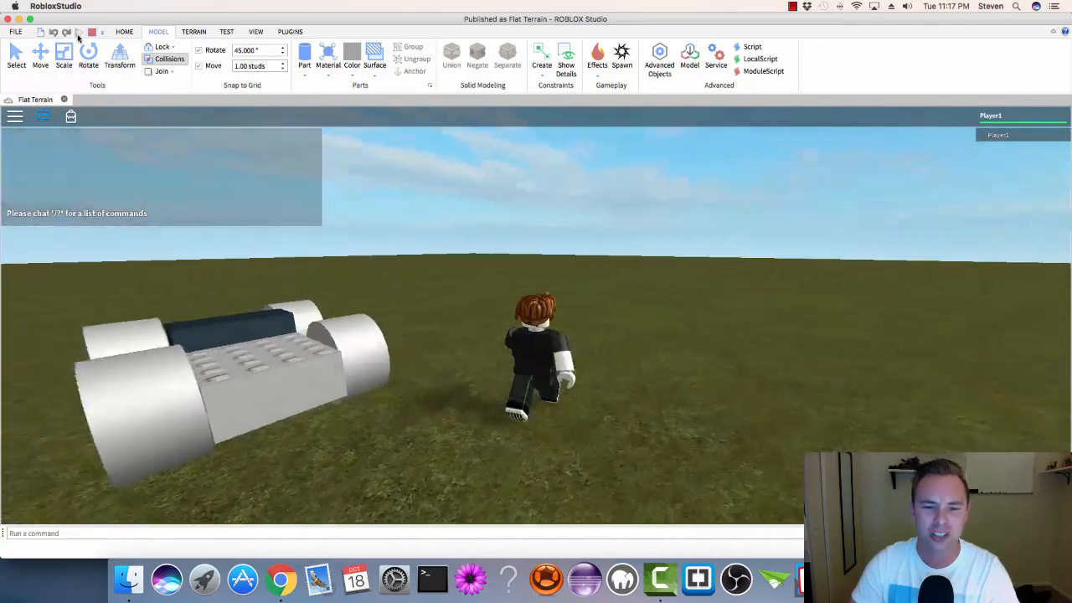
key("w")
key("space")
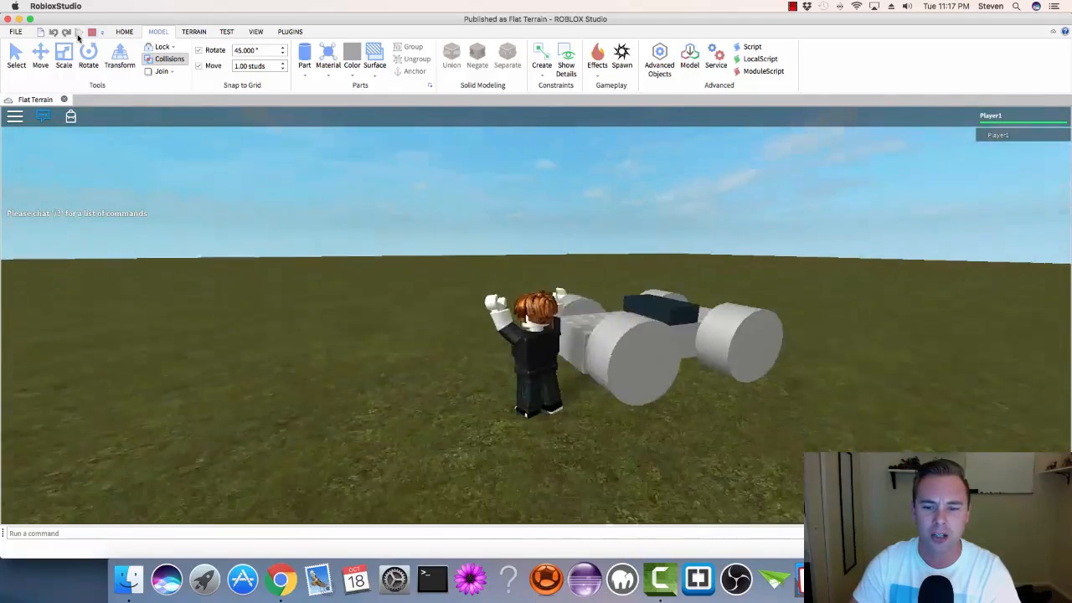
key("d")
key("space")
key("s")
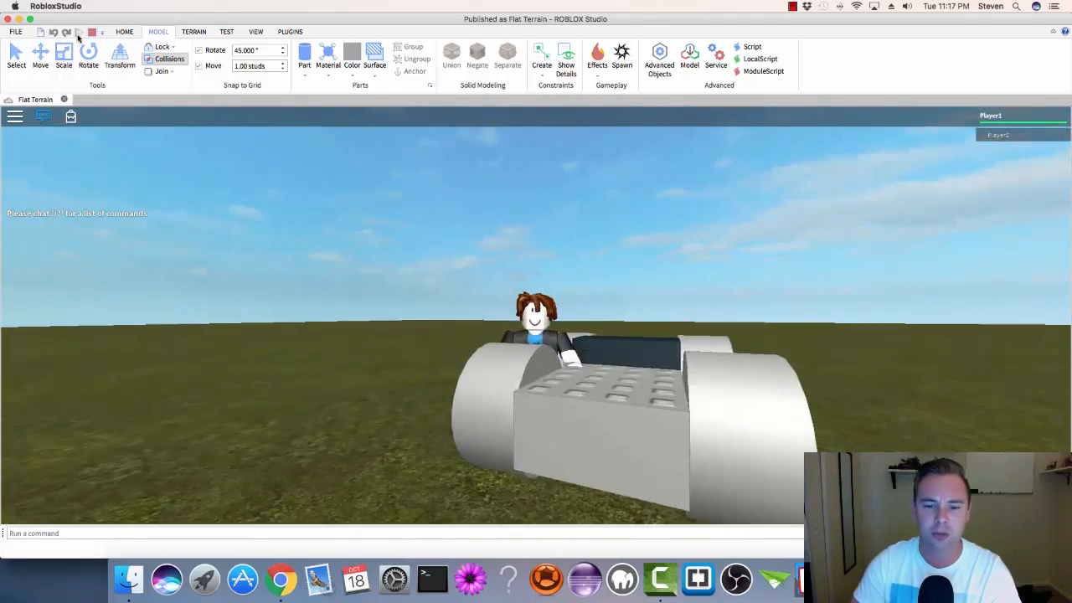
key("w")
key("s")
key("space")
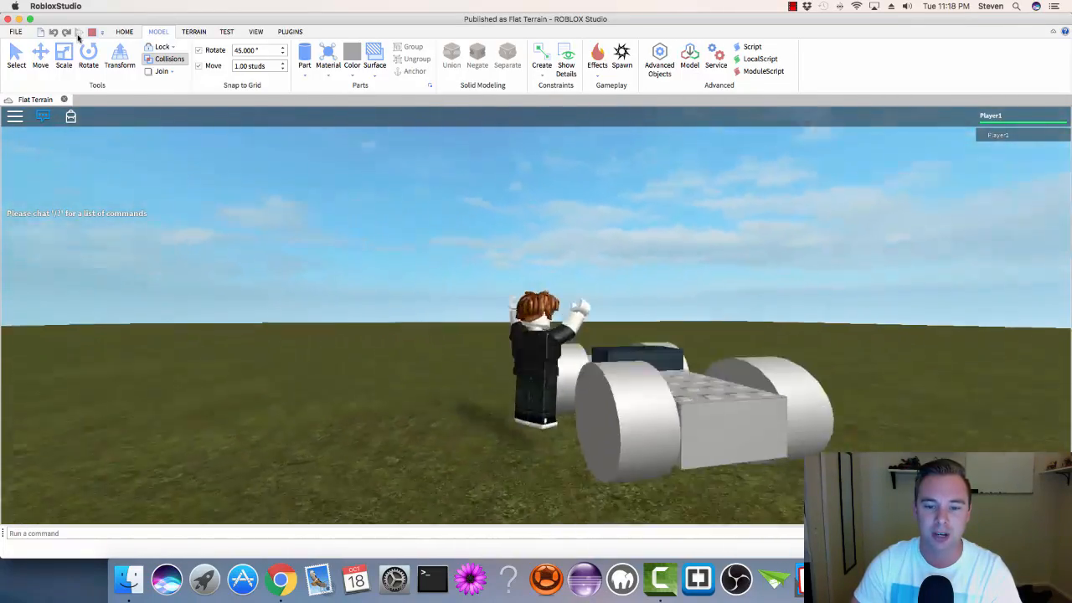
key("d")
key("space")
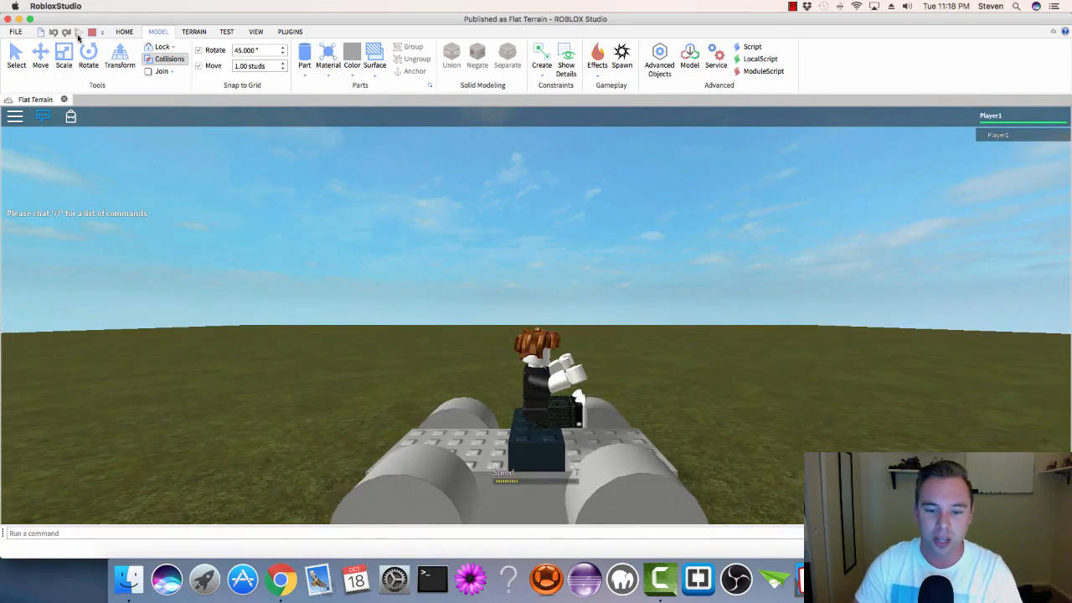
- Test-drive the vehicle forward across the terrain, steering it left and right
key("w")
key("a")
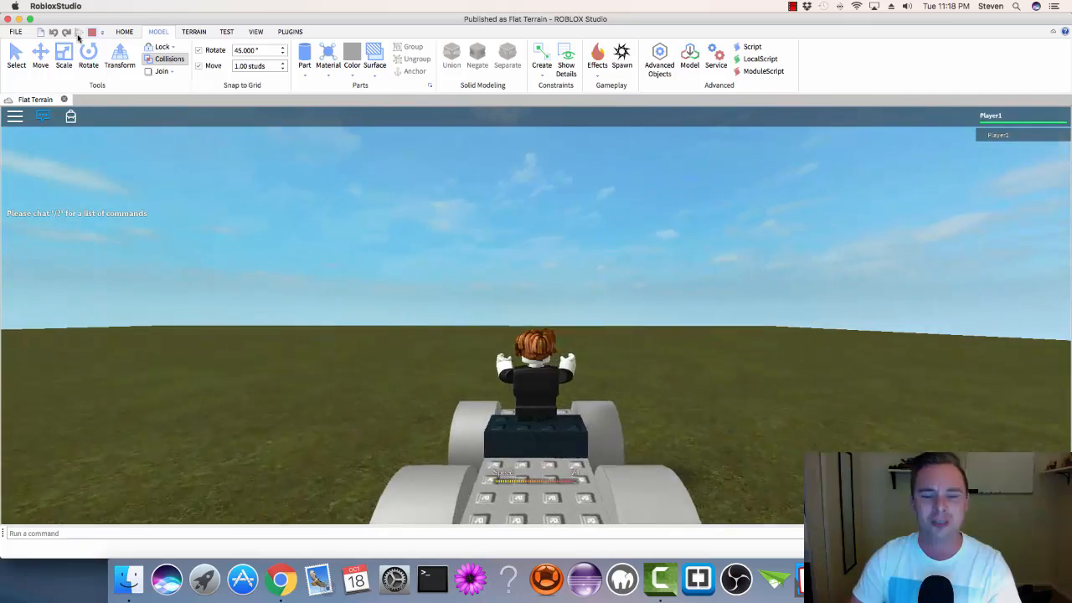
key("d")
key("a")
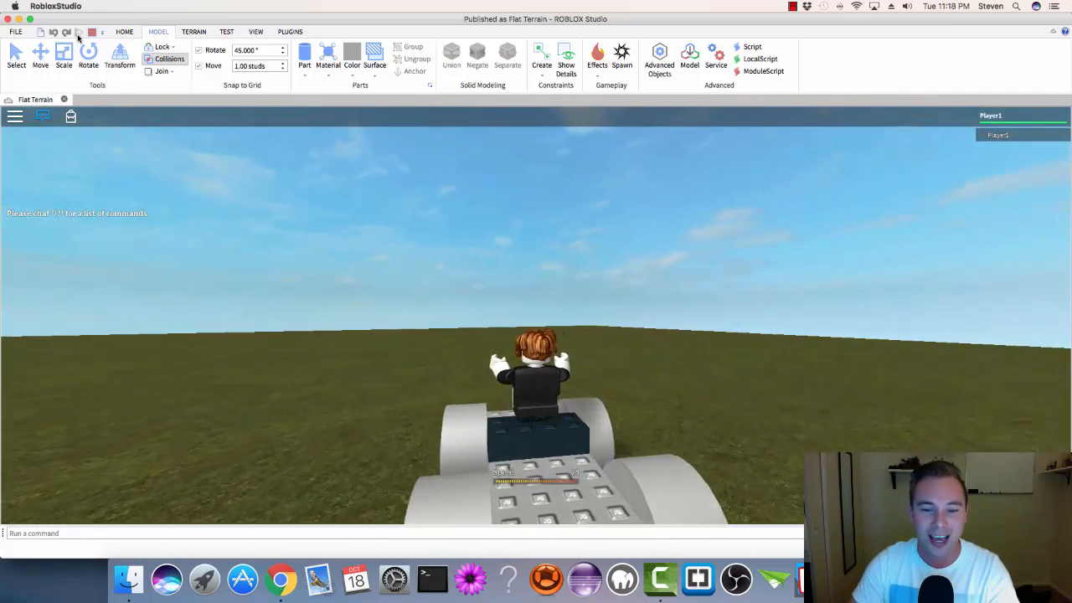
key("d")
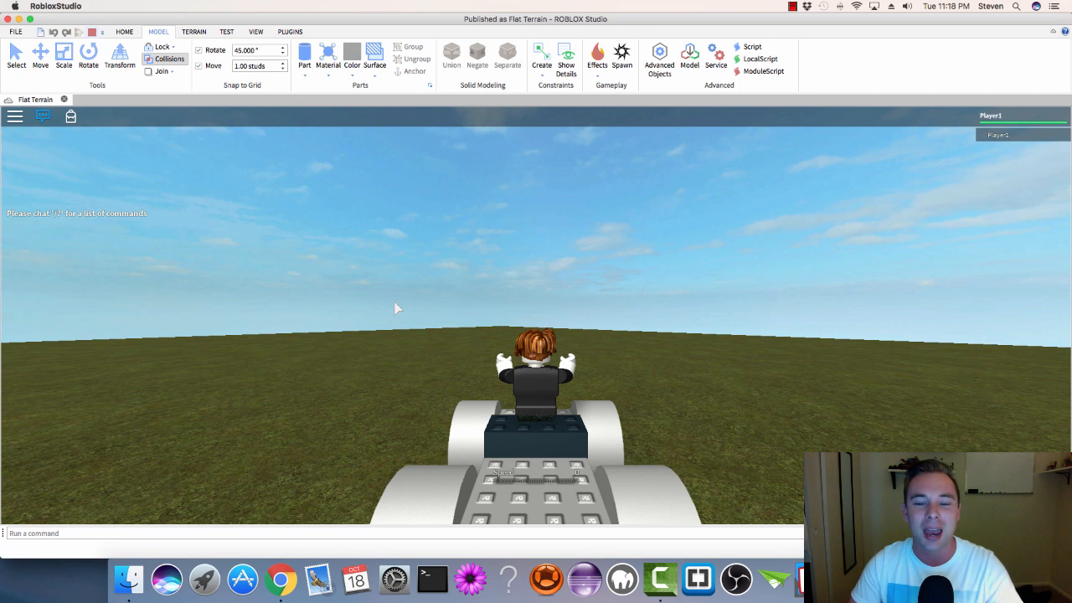
key("w")
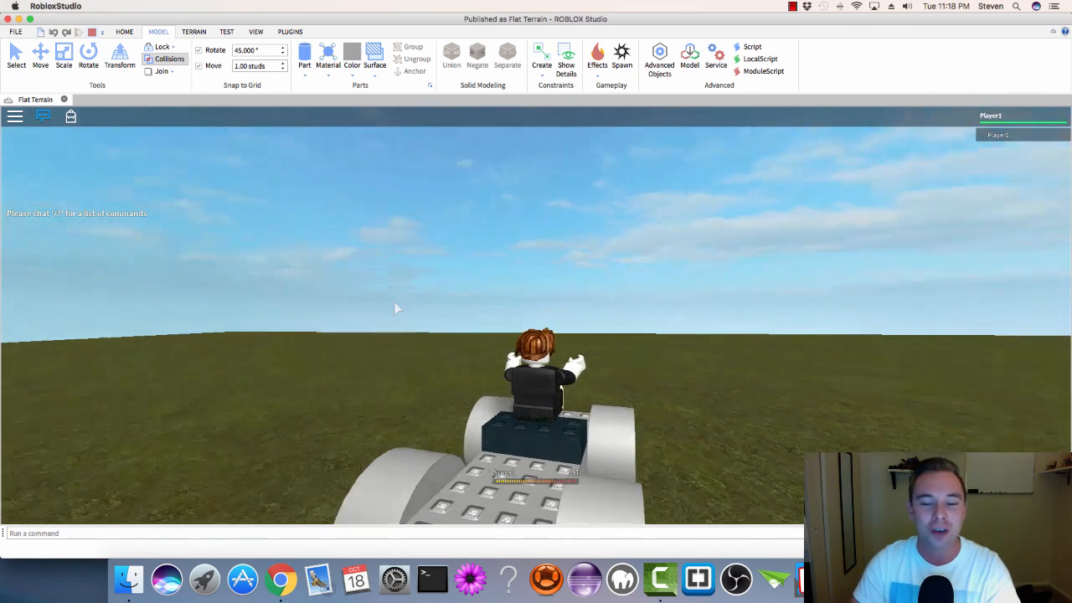